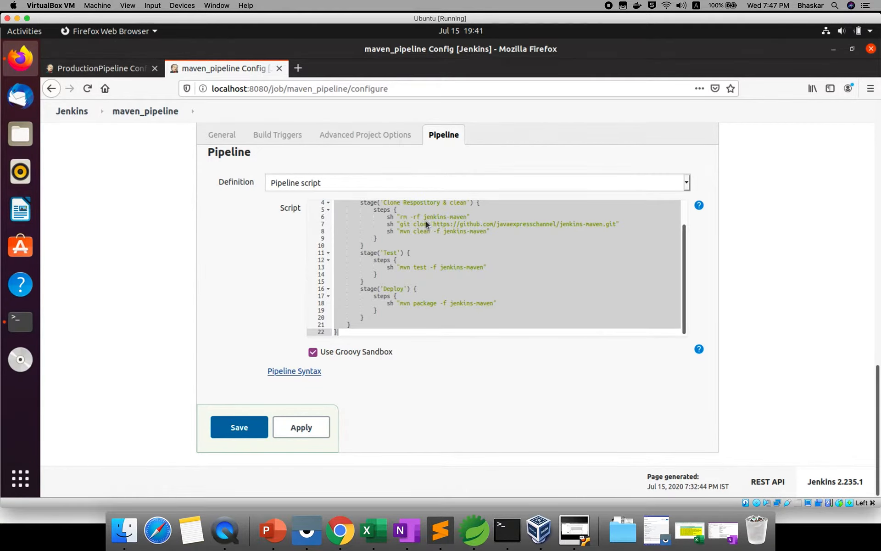
Step: Copy the selected maven_pipeline script from Jenkins and paste it into a new untitled file in Sublime Text
right_click(413, 242)
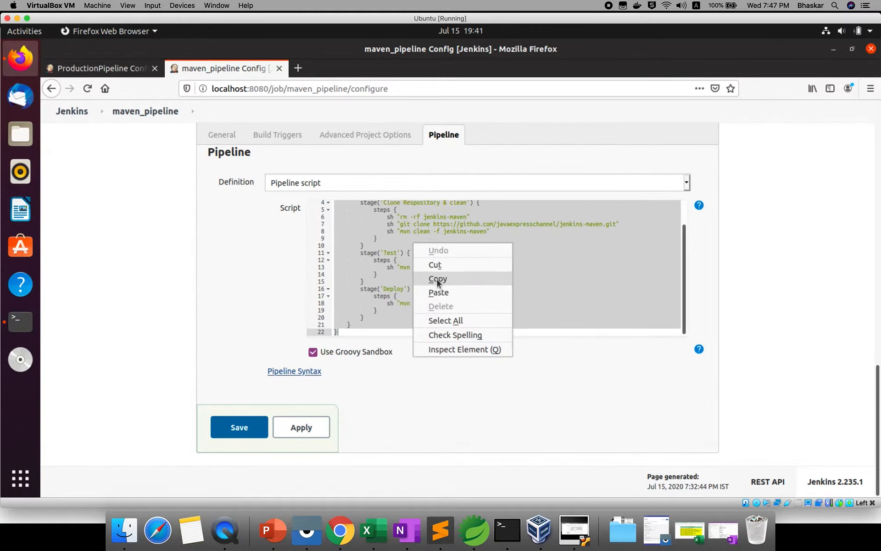
left_click(434, 279)
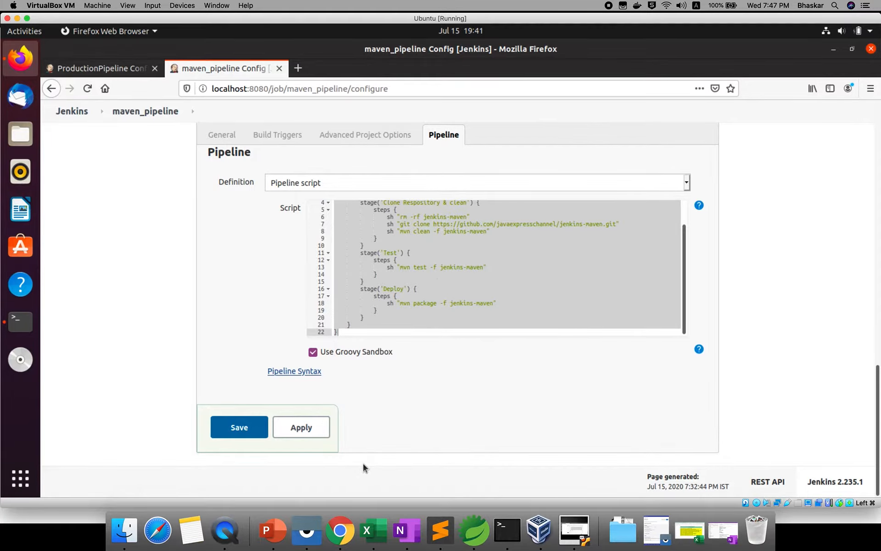
left_click(444, 541)
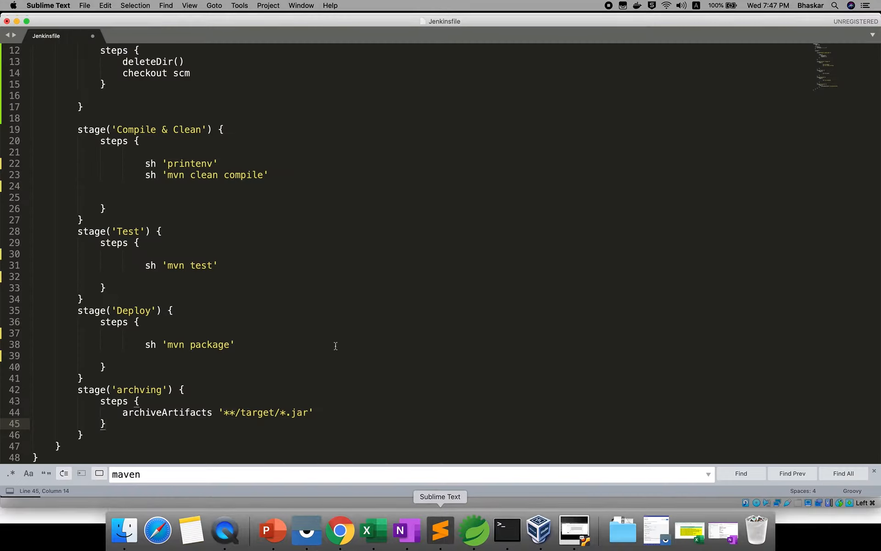
key("super+n")
right_click(137, 113)
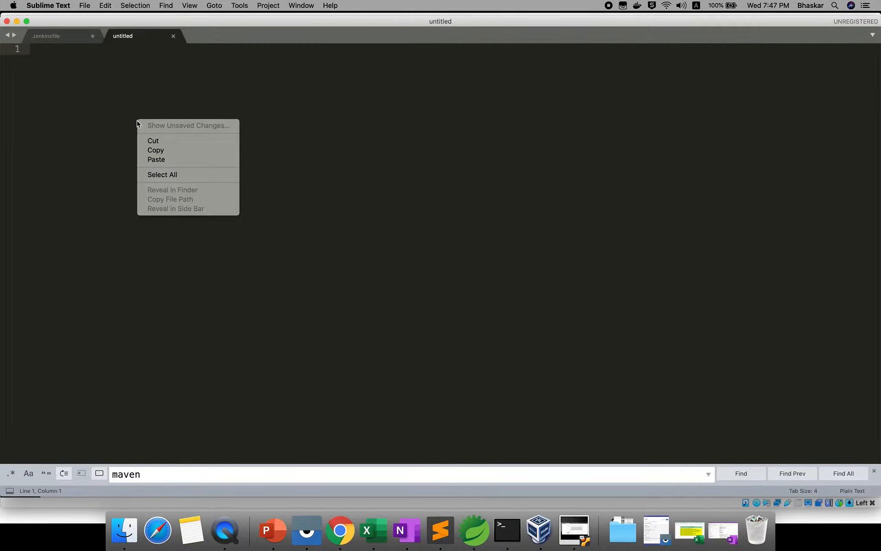
left_click(158, 160)
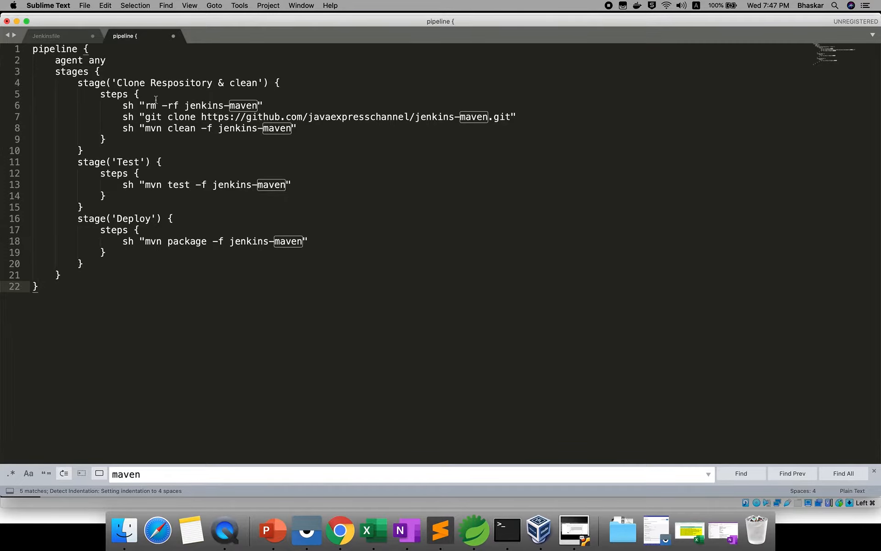
Step: Delete the "rm -rf jenkins-maven" and "git clone" lines from the first stage's steps
left_click_drag(118, 106, 523, 118)
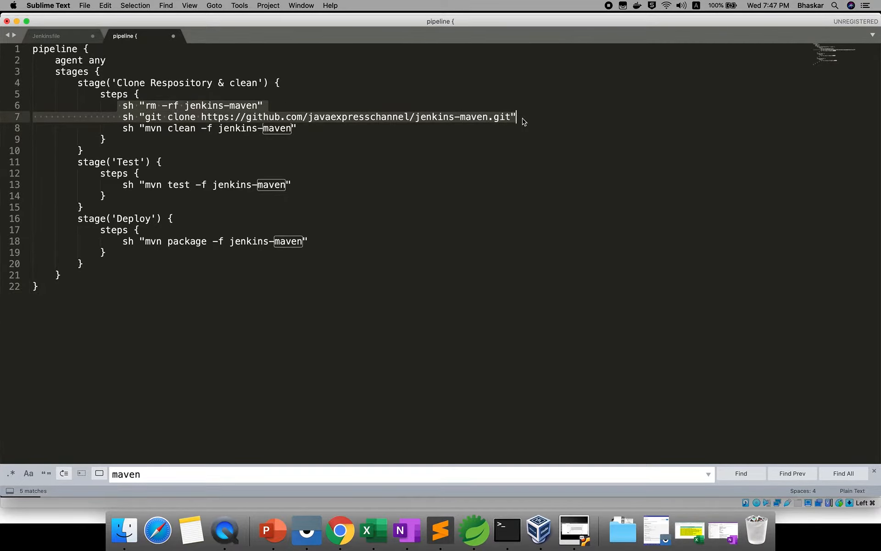
key("BackSpace")
key("BackSpace")
key("BackSpace")
key("BackSpace")
key("BackSpace")
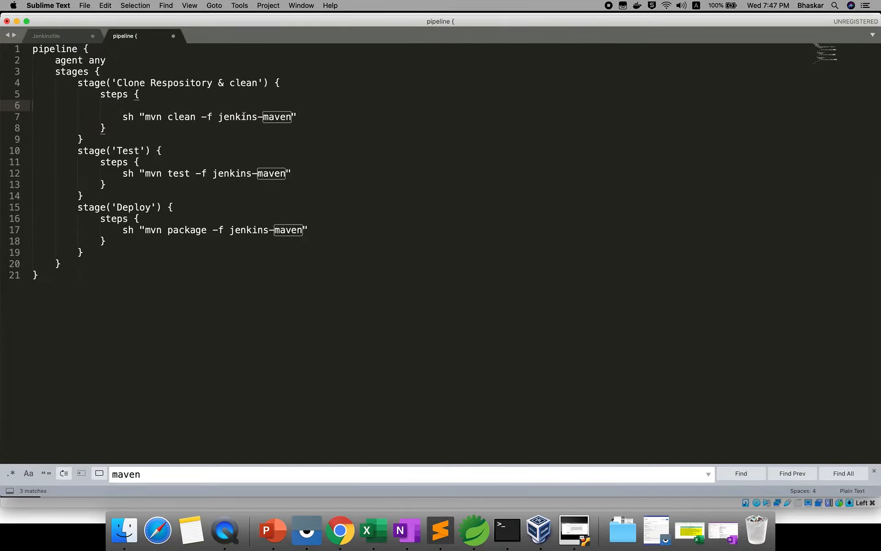
Step: Remove the "-f jenkins-maven" option from the mvn clean, mvn test and mvn package commands
left_click(201, 117)
left_click_drag(201, 118, 294, 117)
key("BackSpace")
key("BackSpace")
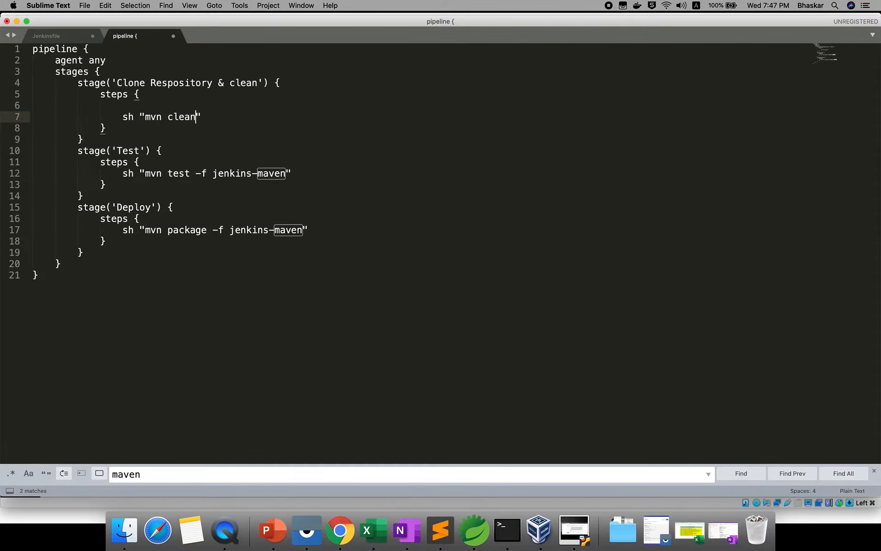
left_click_drag(196, 173, 286, 173)
key("BackSpace")
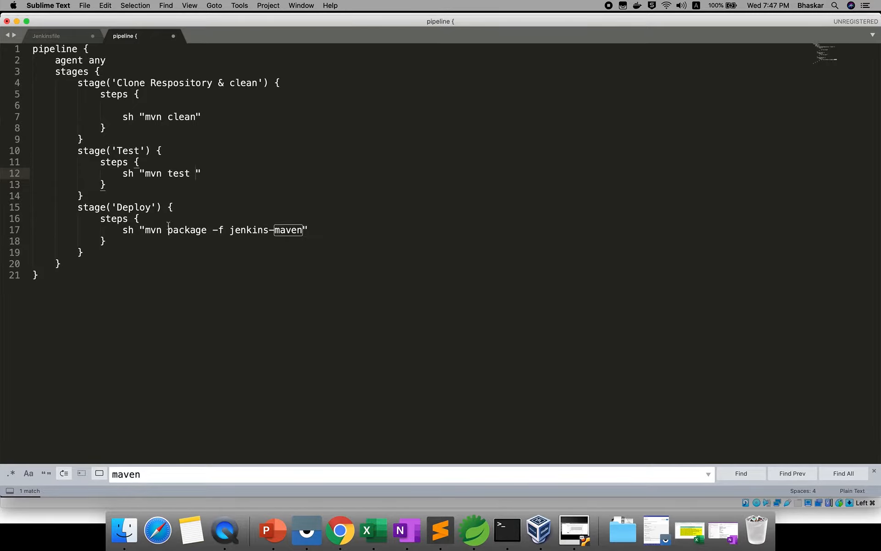
left_click_drag(213, 229, 302, 229)
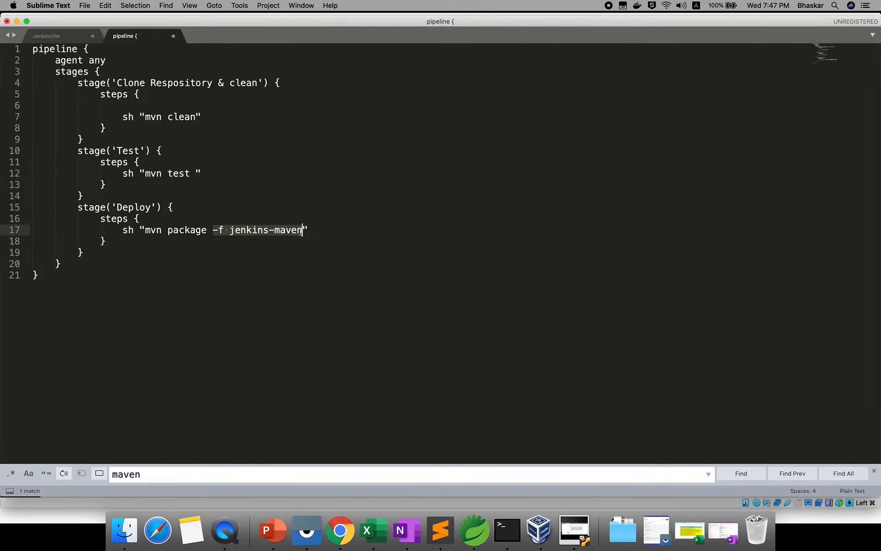
key("BackSpace")
key("BackSpace")
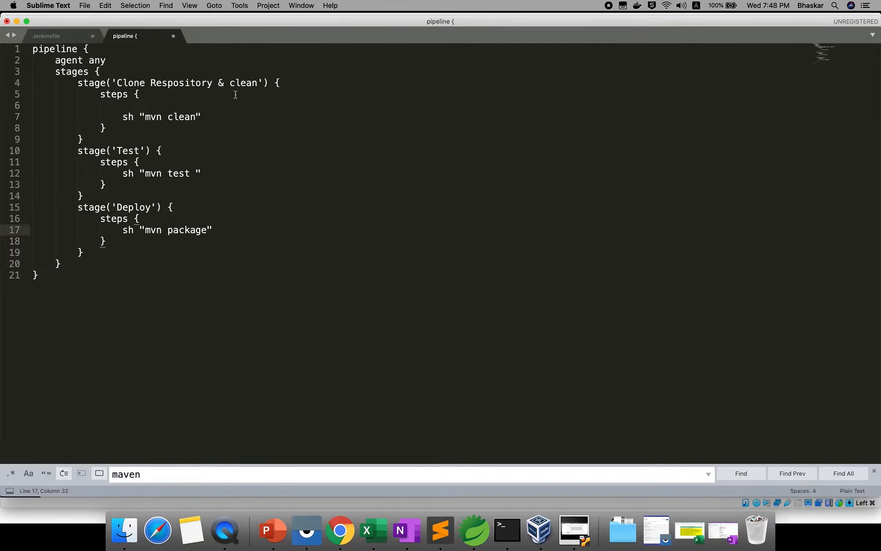
Step: Rename the first stage to 'Compile and Clean' and change its shell command to "mvn clean compile"
left_click(256, 82)
left_click(118, 83, "shift")
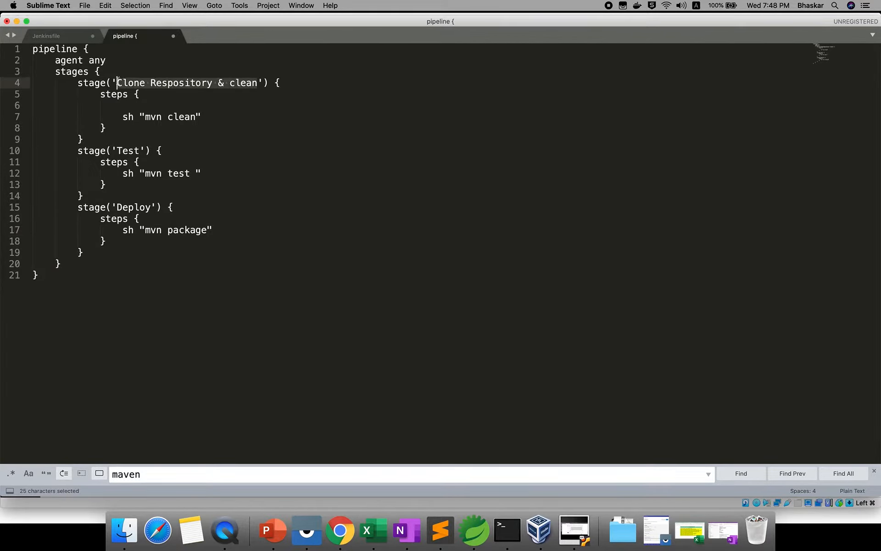
type("Compile a")
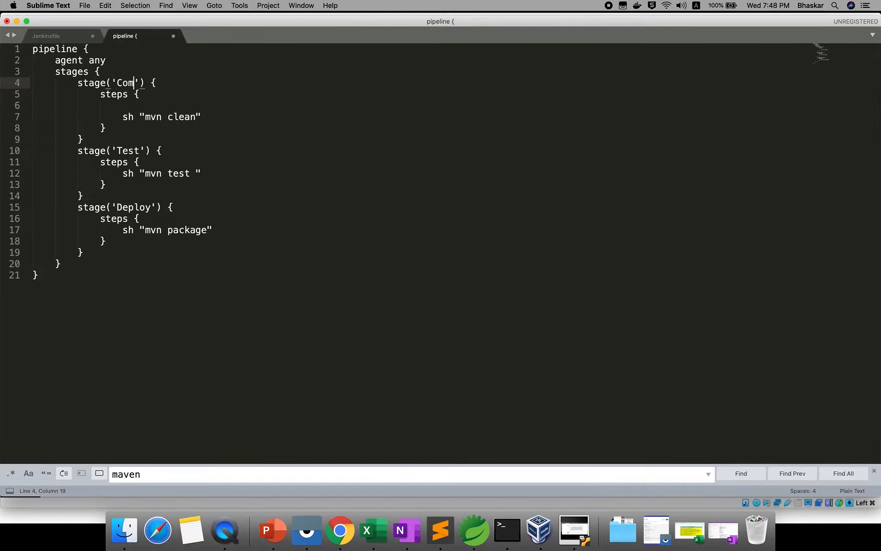
type("nd Clean")
left_click(196, 116)
type("C")
key("BackSpace")
type("compile")
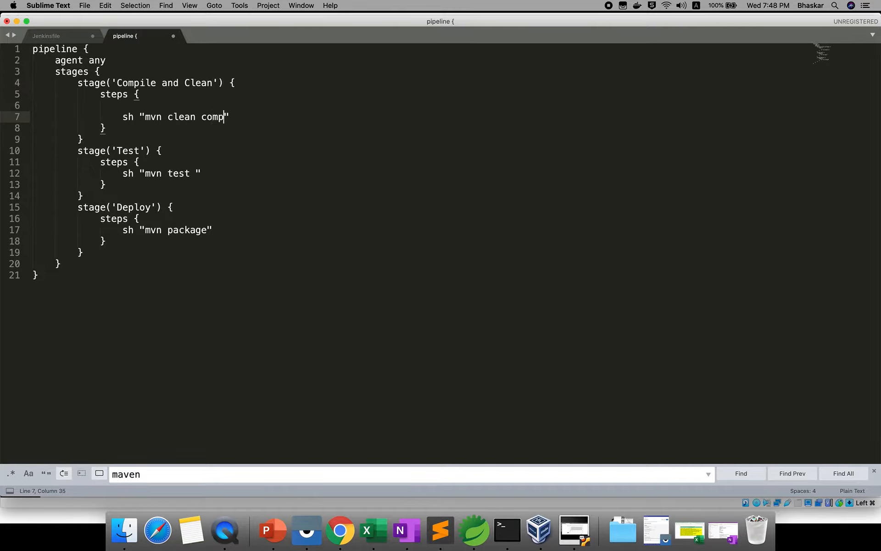
Step: Copy the entire edited pipeline script, from the opening pipeline line to the final closing brace
left_click(153, 302)
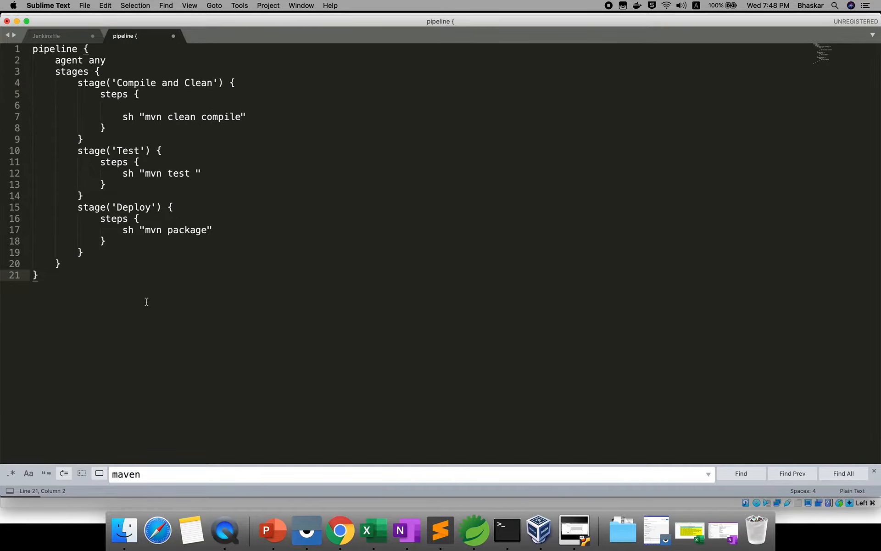
left_click_drag(35, 295, 40, 56)
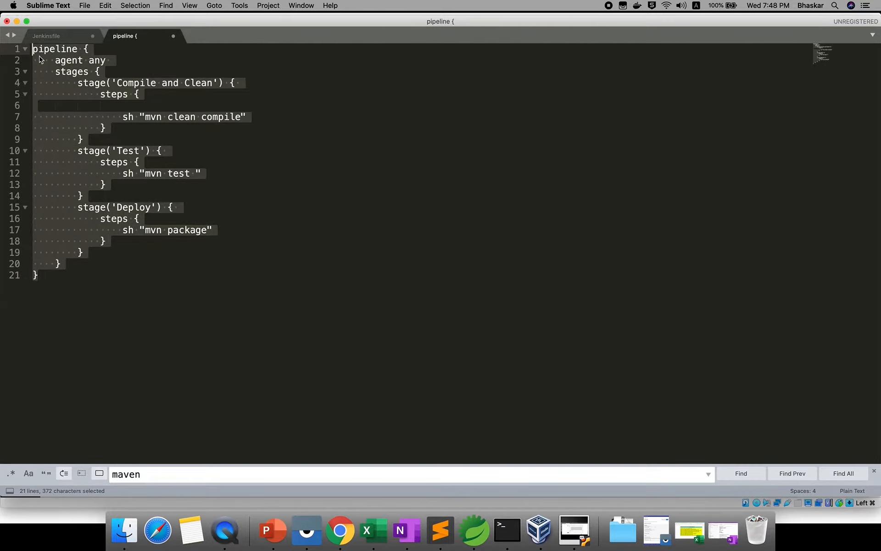
right_click(70, 150)
left_click(148, 177)
Step: Switch to the Terminal in the Ubuntu virtual machine and run git status in the my-app project folder
left_click(574, 530)
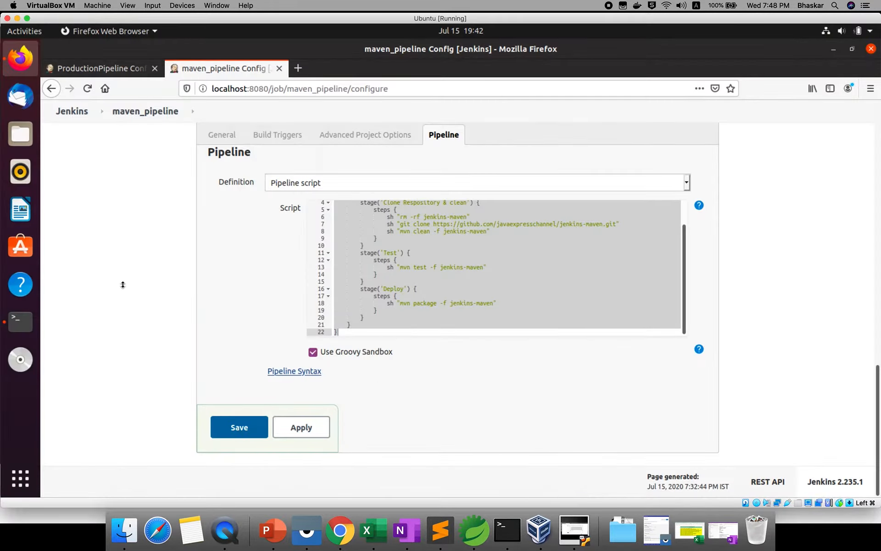
left_click(28, 323)
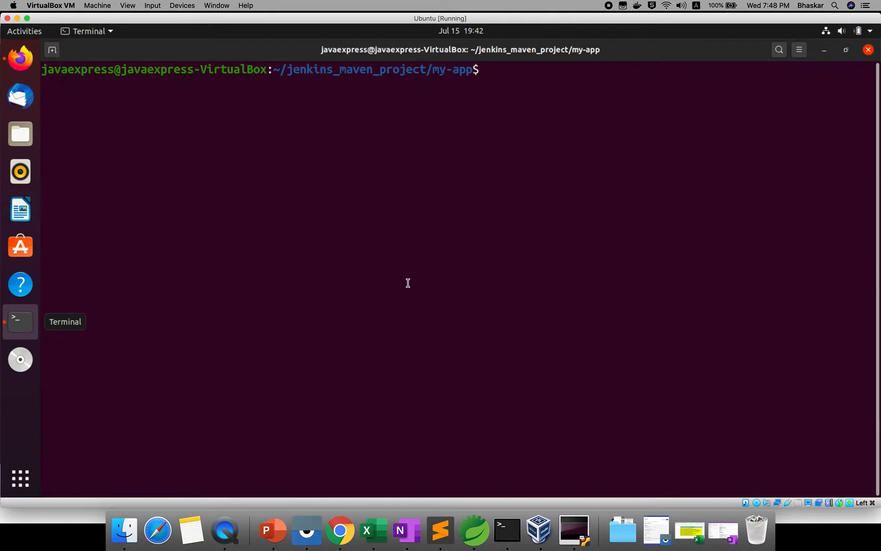
type("git status")
key("Return")
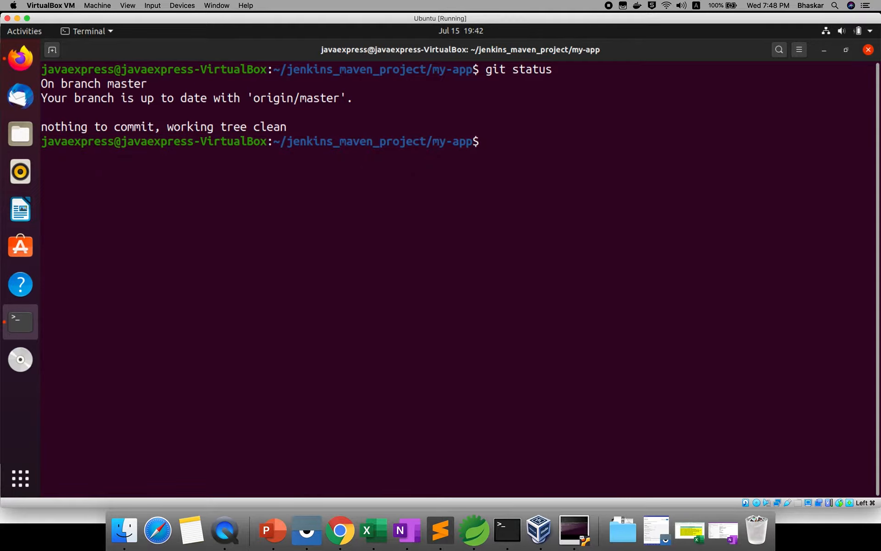
Step: Open a new file named Jenkinsfile in gedit from the my-app folder
type("gedit Jenkinsfile")
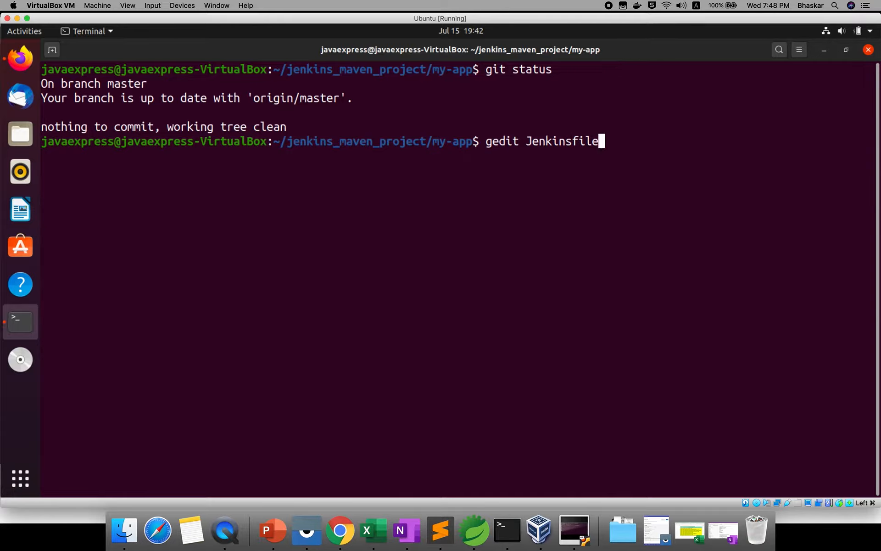
key("Return")
Step: Check the repository with git status and stage the new Jenkinsfile with git add
type("git status")
key("Return")
type("git add .")
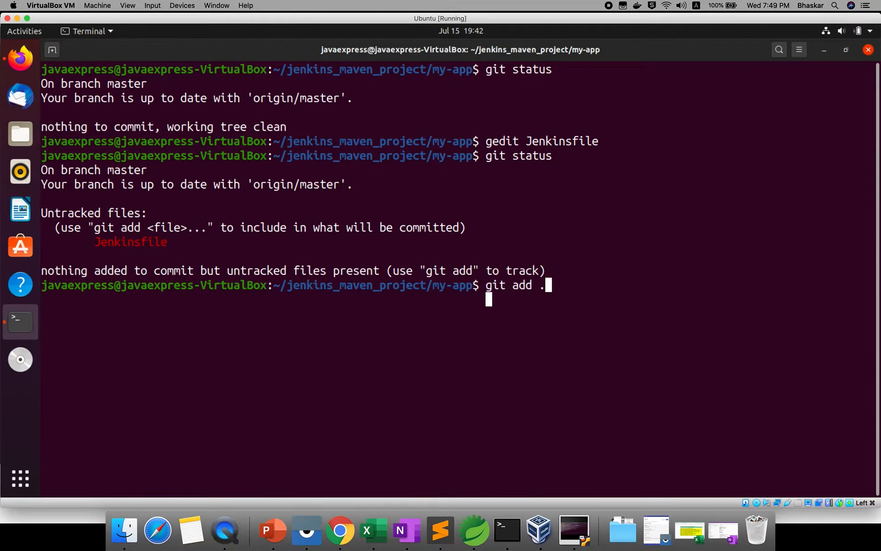
key("Return")
Step: Commit the staged Jenkinsfile with the message "new Jenkins file"
type("git commit -")
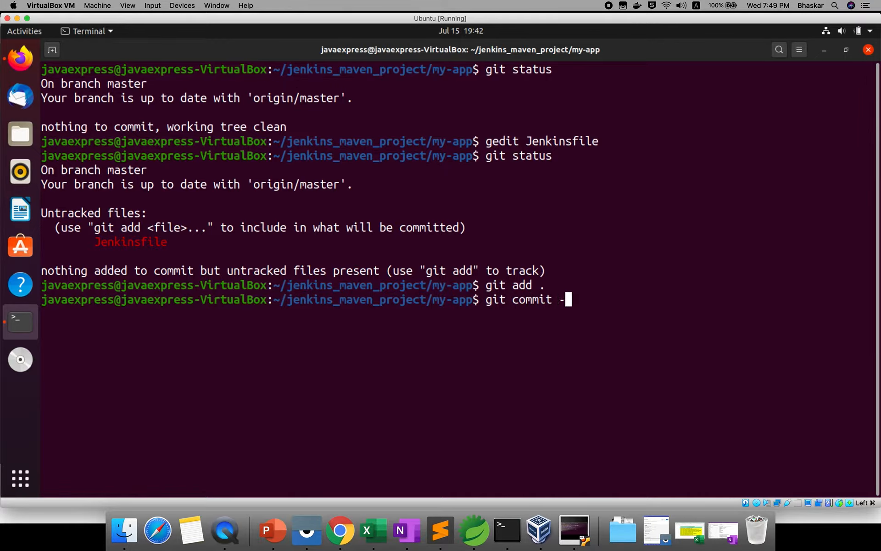
type("m \"new Jenkins file")
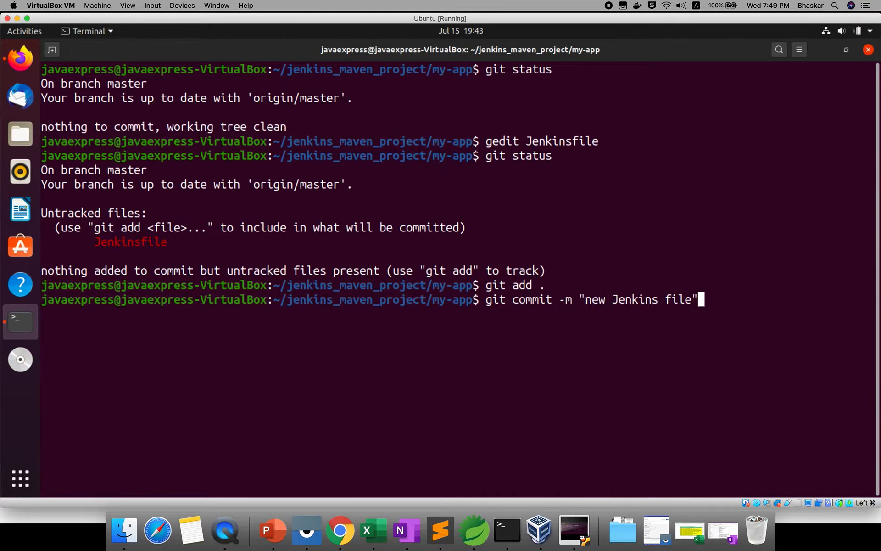
type("\"")
key("Return")
Step: Push the commit to GitHub with git push, entering the account's e-mail as username and the account password
type("git push")
key("Return")
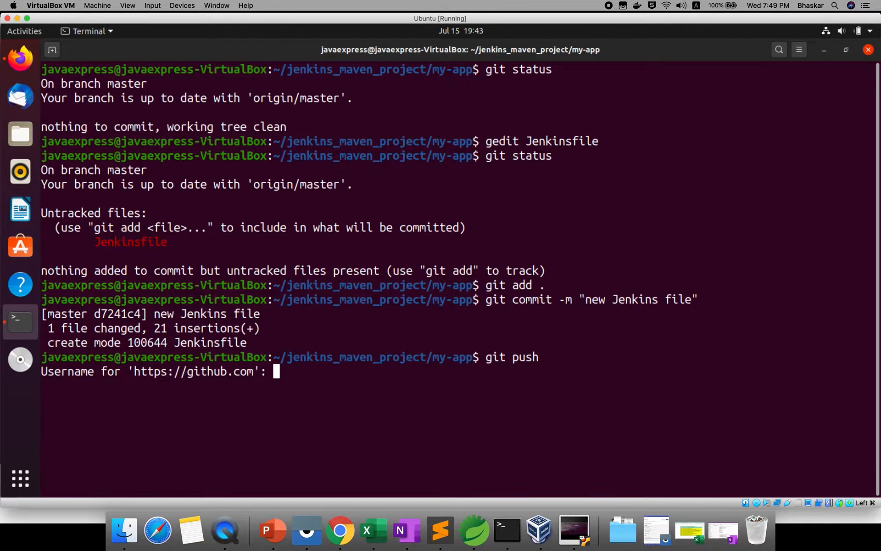
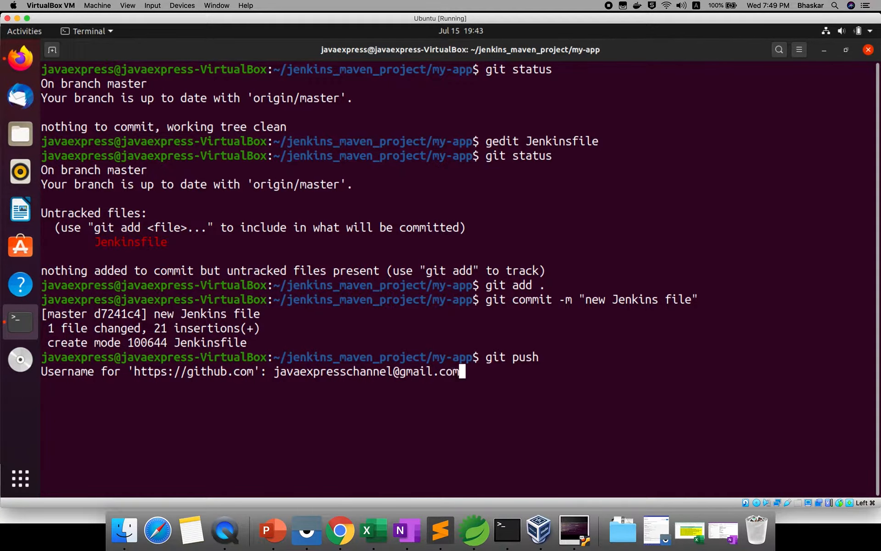
key("Return")
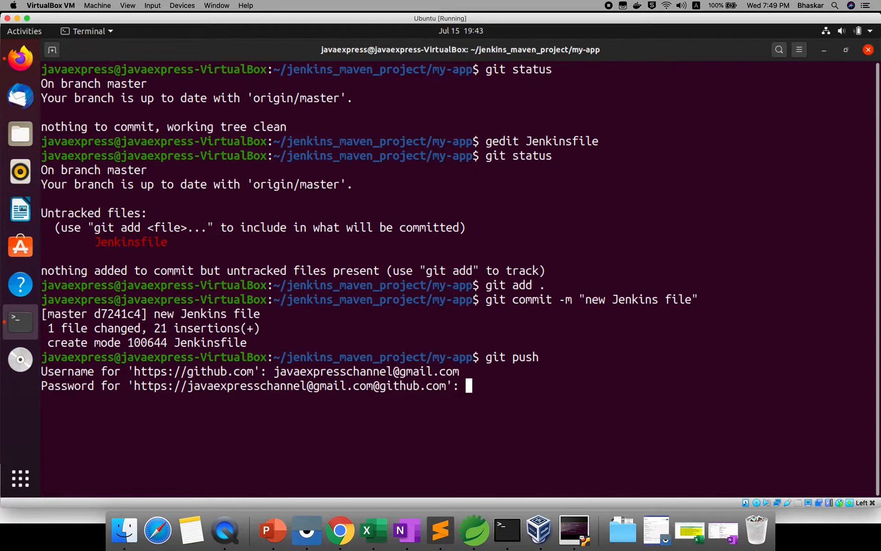
key("Return")
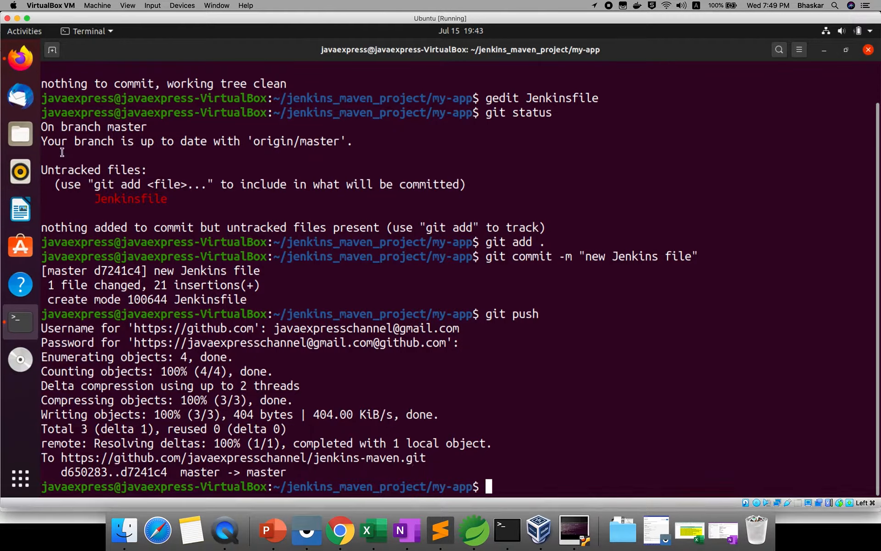
Step: Switch to Firefox and set the maven_pipeline definition to Pipeline script from SCM, with Git as the SCM
left_click(20, 58)
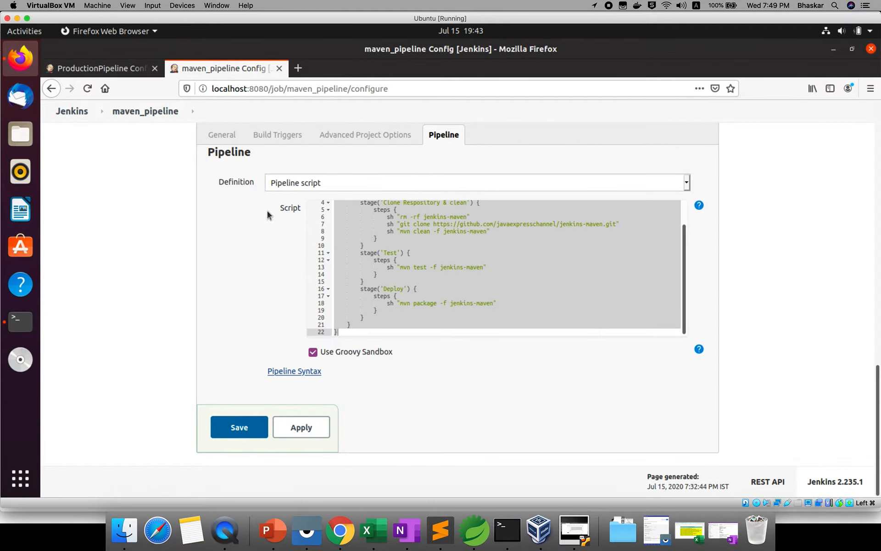
left_click(304, 183)
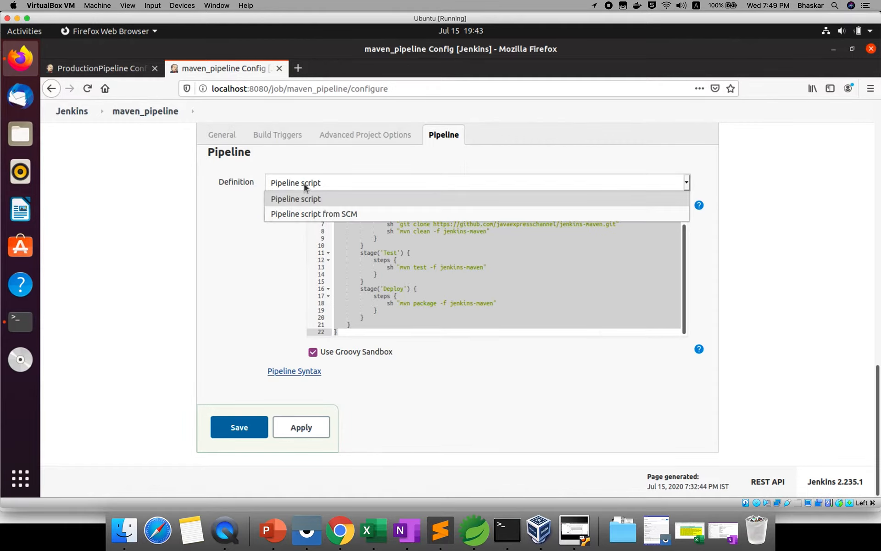
left_click(304, 213)
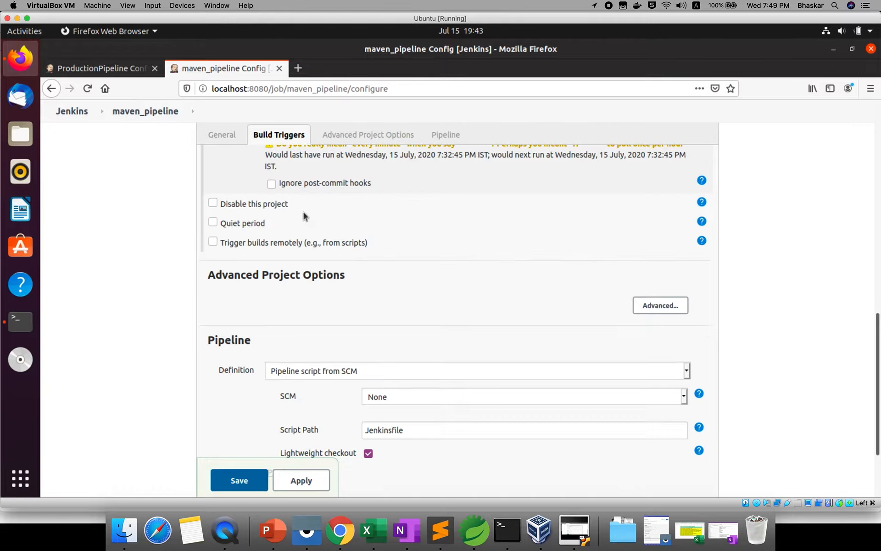
scroll(343, 327, "down", 1)
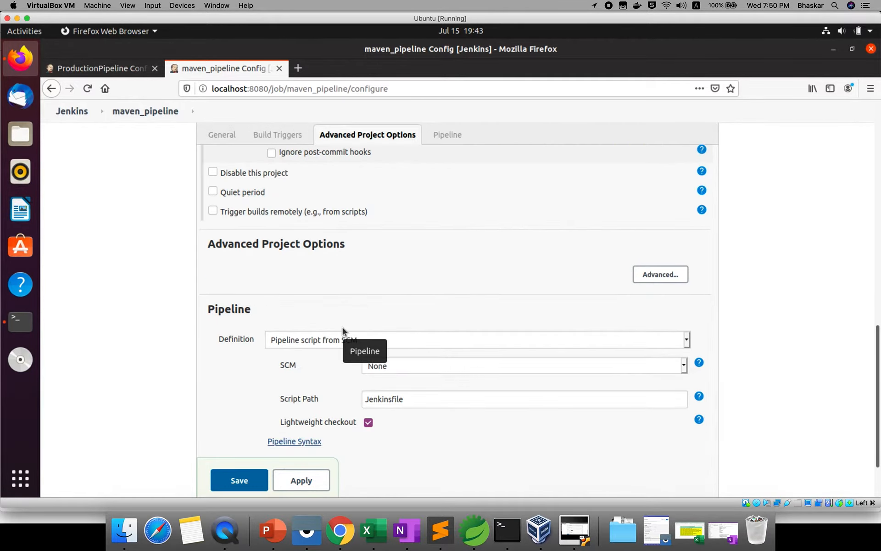
double_click(283, 365)
left_click(381, 365)
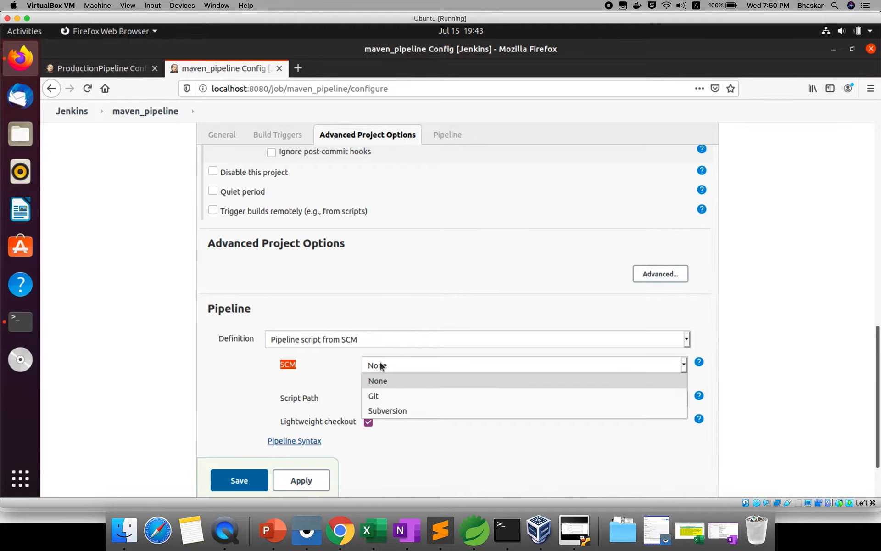
left_click(380, 396)
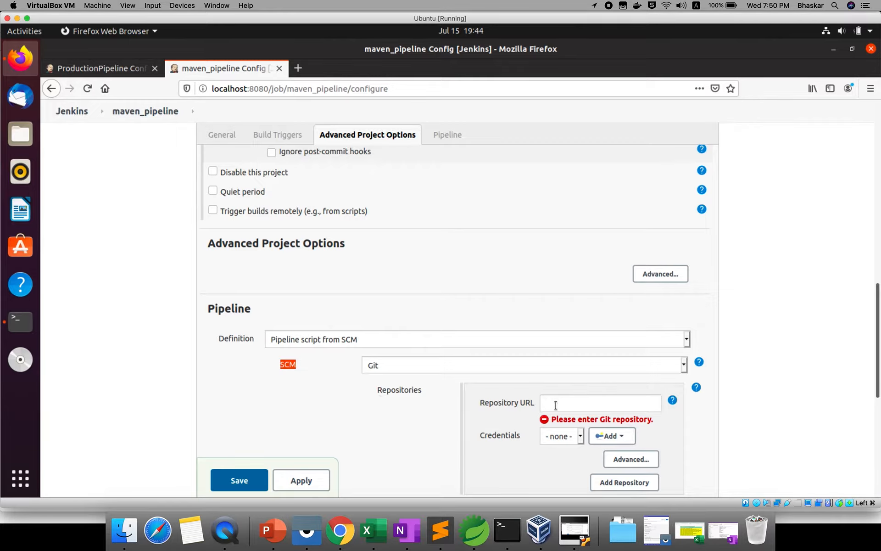
Step: Switch to Chrome, open the jenkins-maven repository's main page on GitHub and copy its URL
left_click(340, 531)
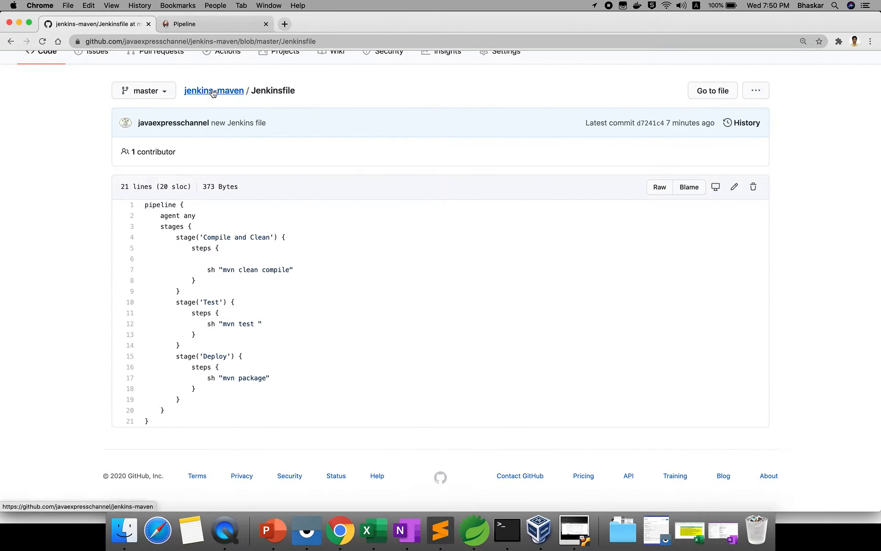
left_click(666, 5)
left_click(677, 43)
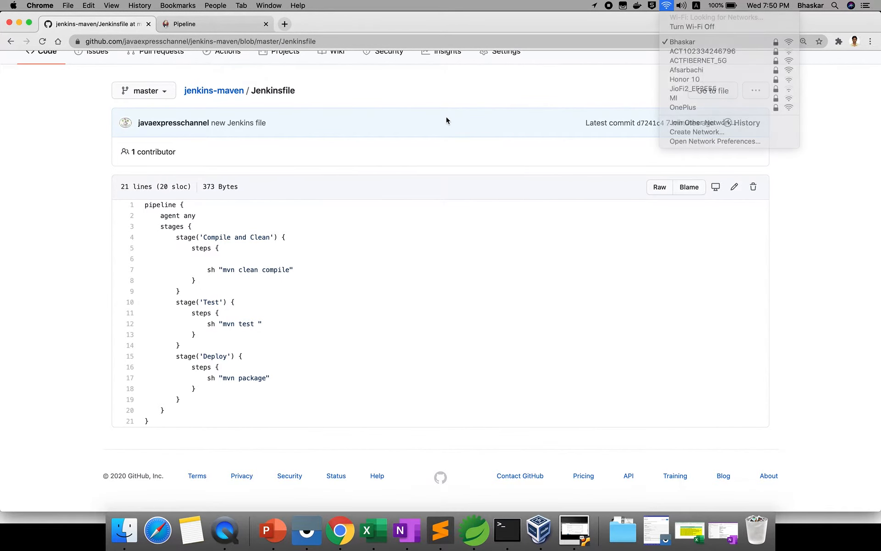
left_click(205, 90)
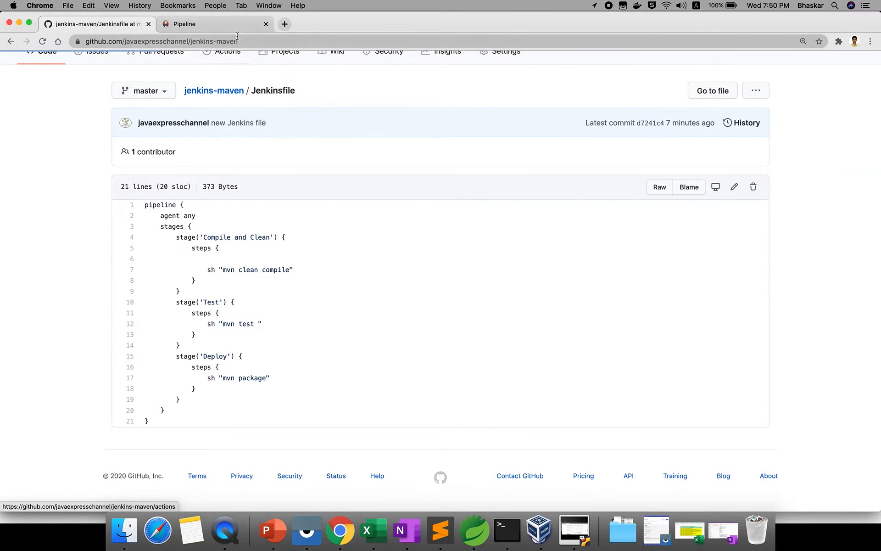
left_click(221, 41)
right_click(233, 41)
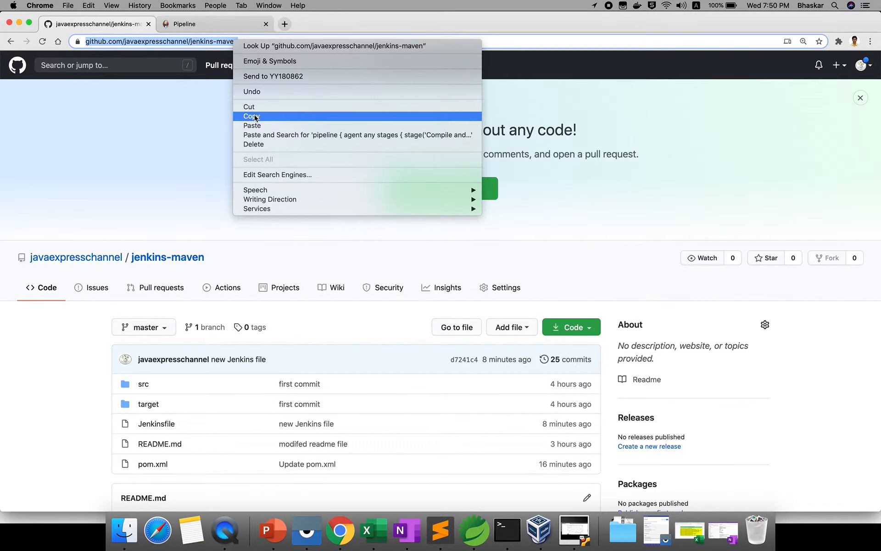
left_click(252, 116)
Step: Switch back to the Ubuntu VM and paste the copied jenkins-maven URL as the Git Repository URL of maven_pipeline
left_click(563, 522)
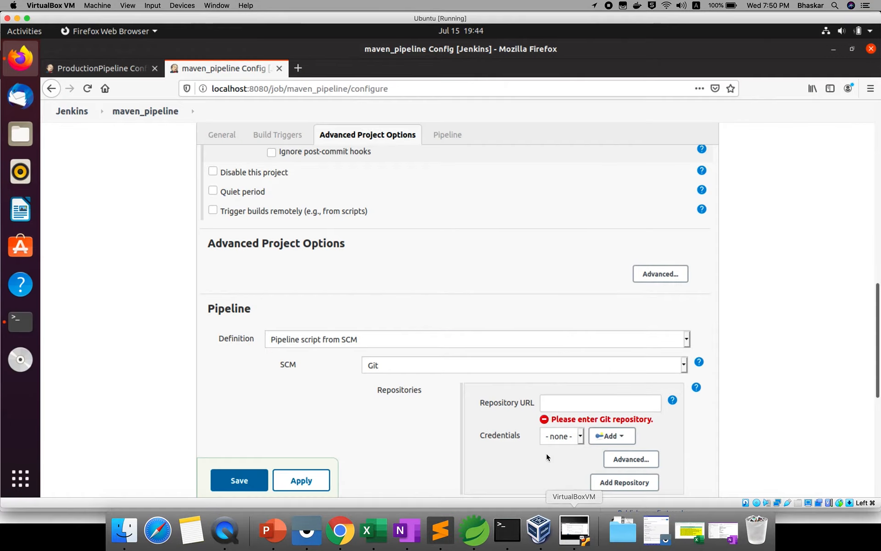
left_click(423, 371)
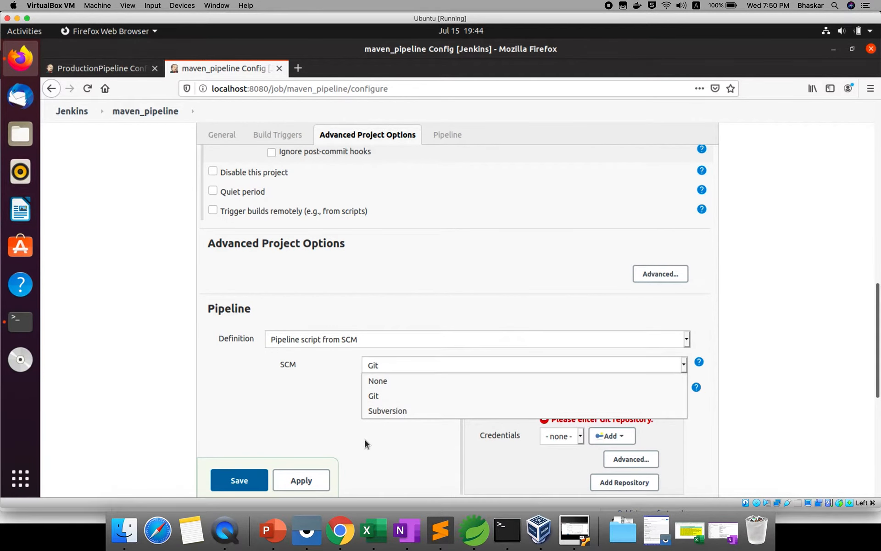
left_click(512, 398)
left_click(555, 404)
right_click(558, 405)
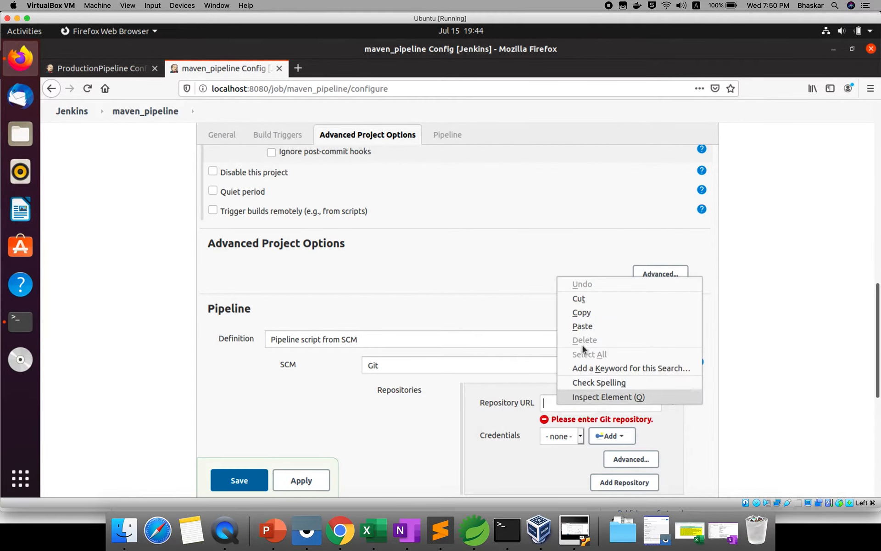
left_click(582, 325)
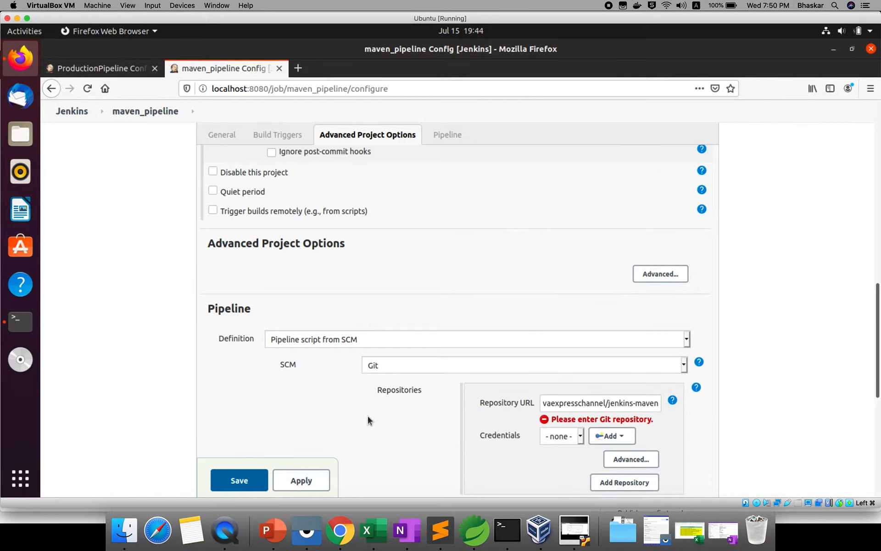
Step: Save the maven_pipeline configuration and start a new build of the pipeline
scroll(368, 416, "down", 1)
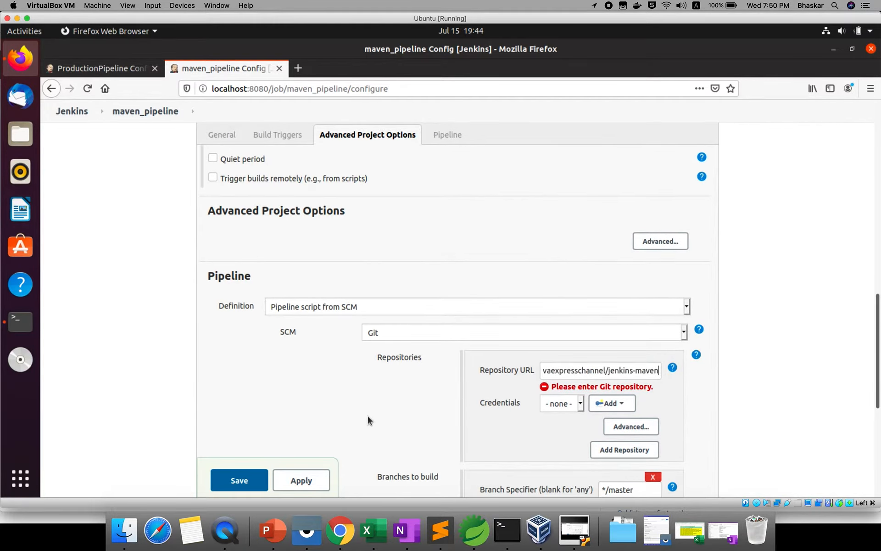
scroll(368, 416, "down", 2)
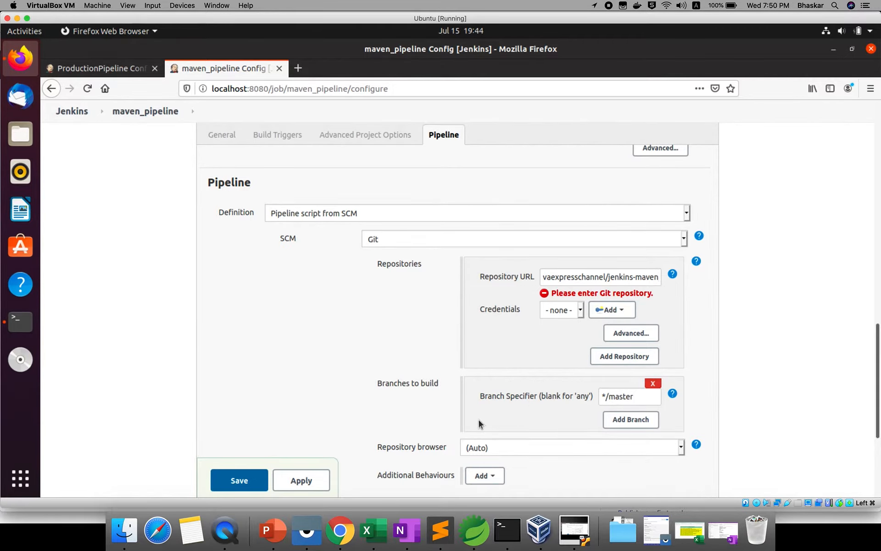
scroll(478, 418, "down", 1)
scroll(325, 416, "down", 1)
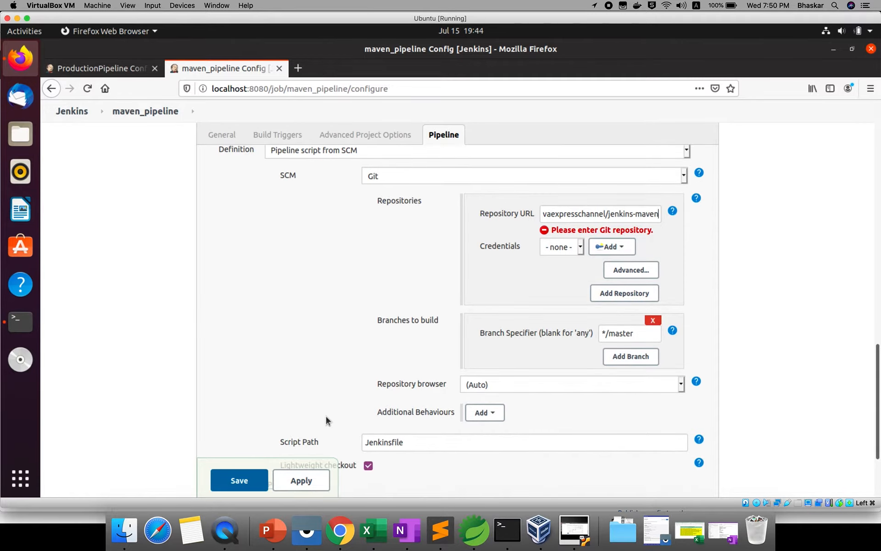
scroll(326, 417, "down", 3)
scroll(241, 441, "down", 1)
left_click(241, 428)
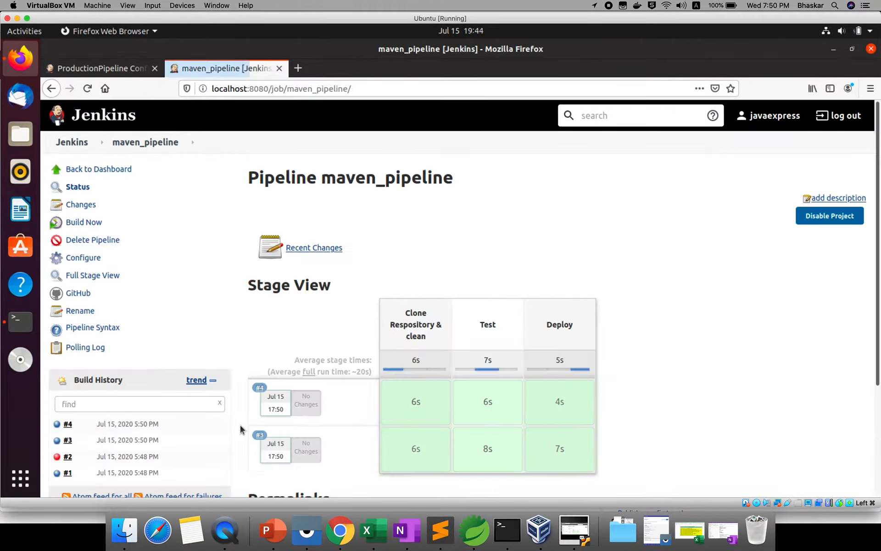
left_click(87, 223)
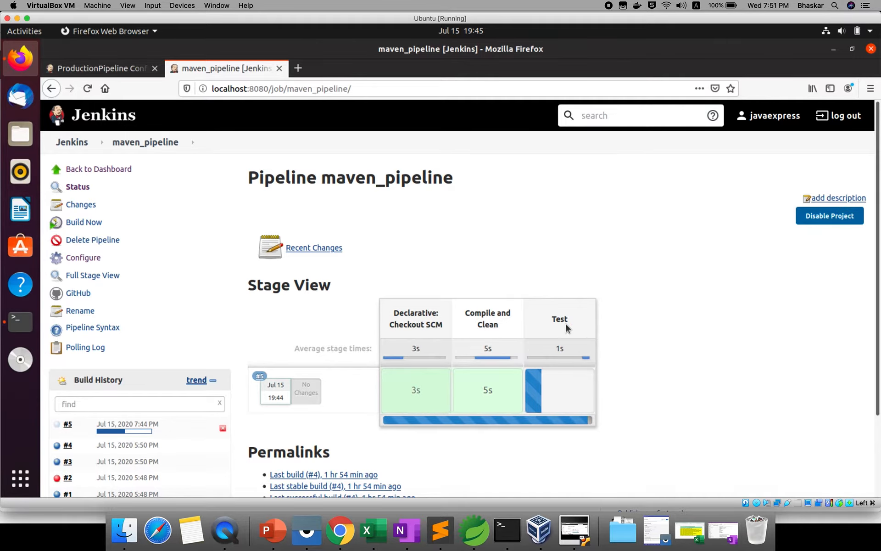
left_click_drag(567, 327, 612, 284)
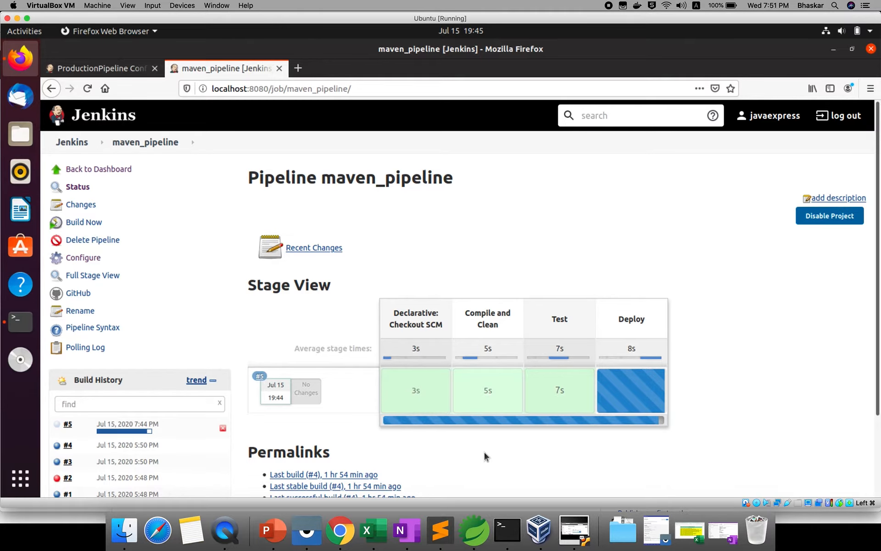
Step: Open the console output of build #5 and examine the compile, test and package stages and the path of the built jar
left_click(69, 425)
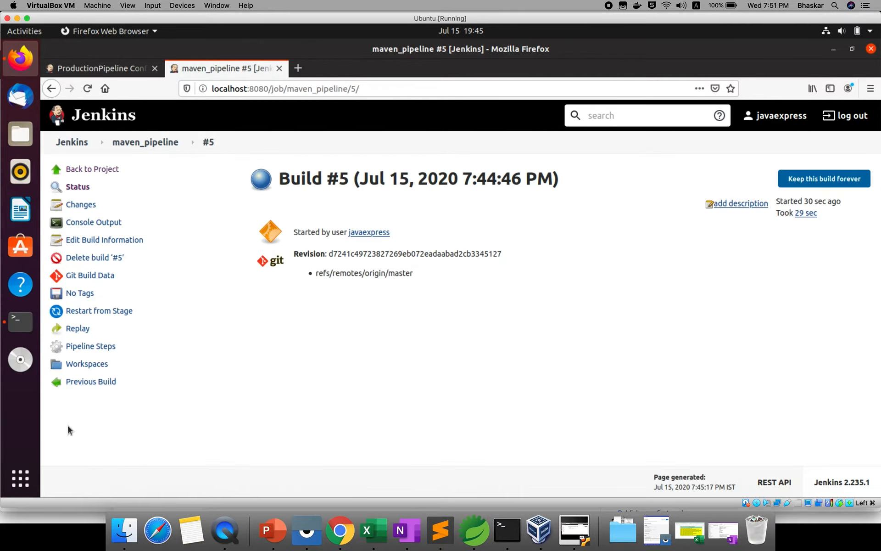
left_click(85, 224)
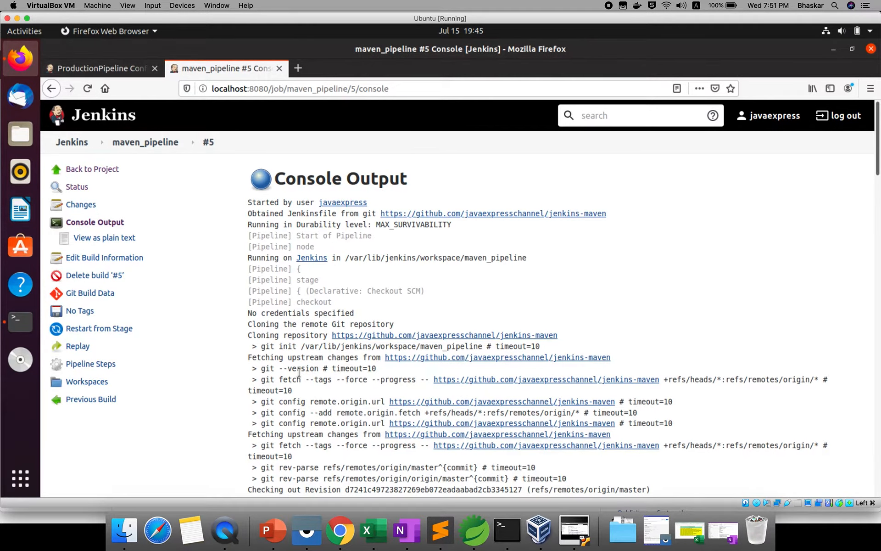
scroll(299, 372, "down", 10)
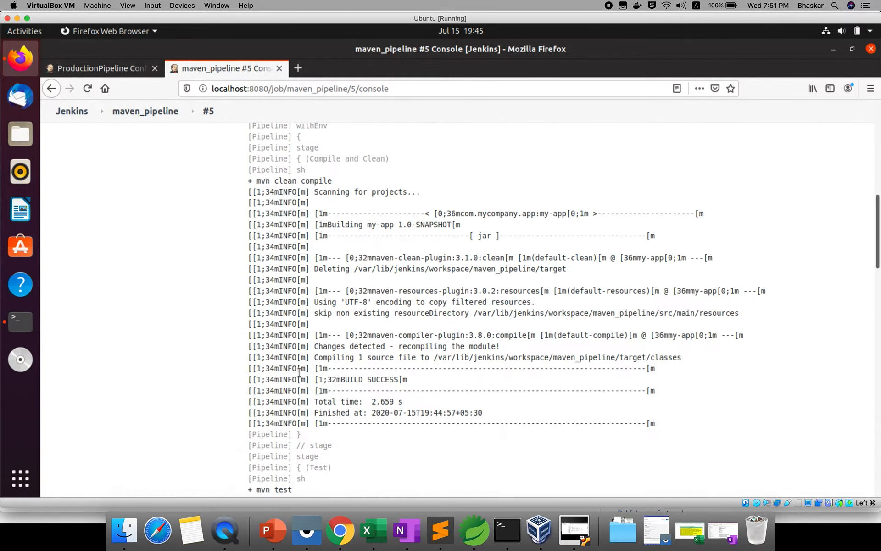
scroll(299, 372, "down", 10)
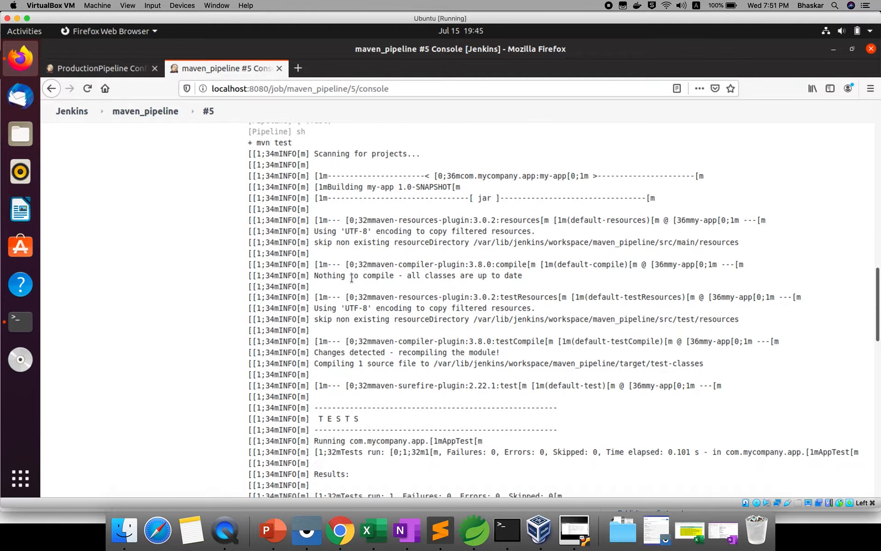
scroll(352, 277, "down", 5)
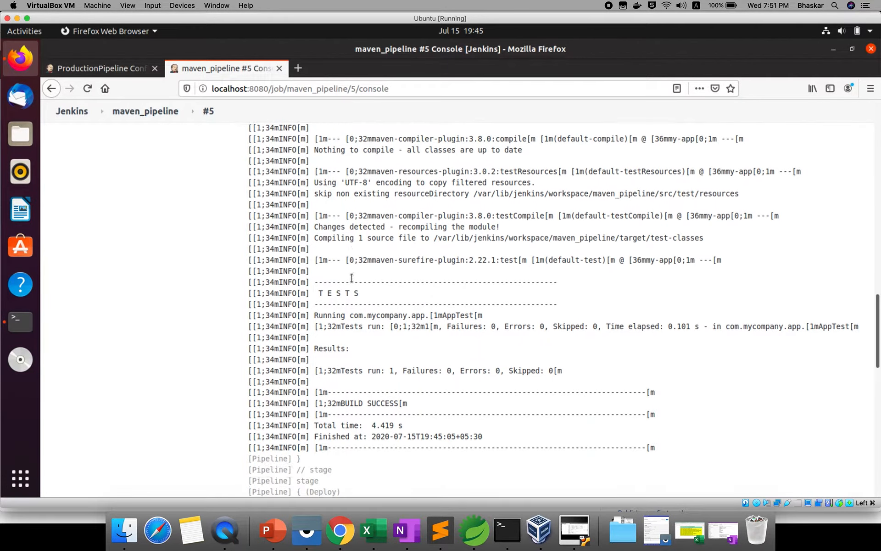
scroll(352, 277, "down", 12)
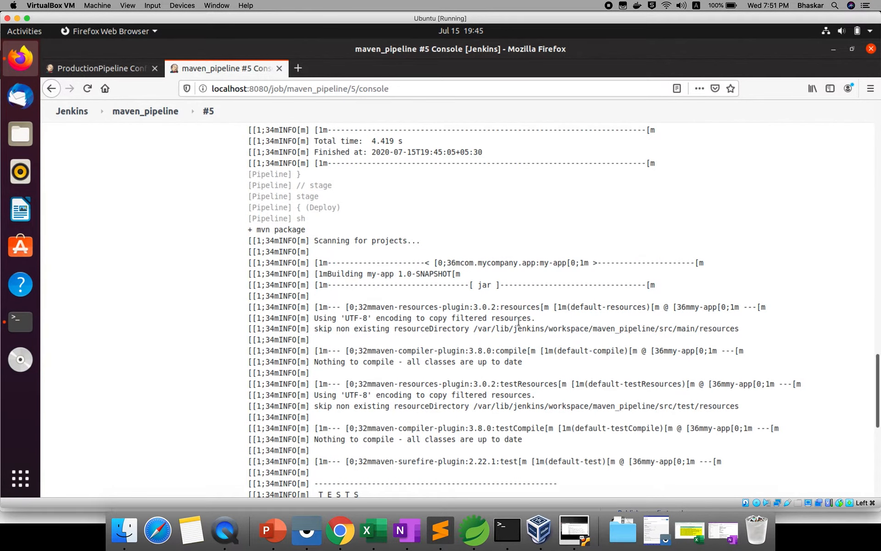
scroll(519, 321, "down", 2)
scroll(519, 322, "down", 10)
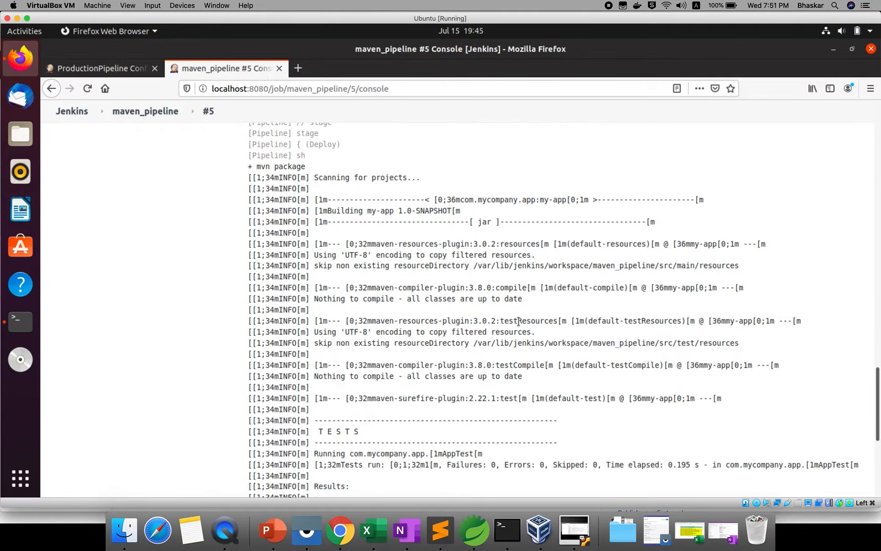
scroll(519, 321, "down", 3)
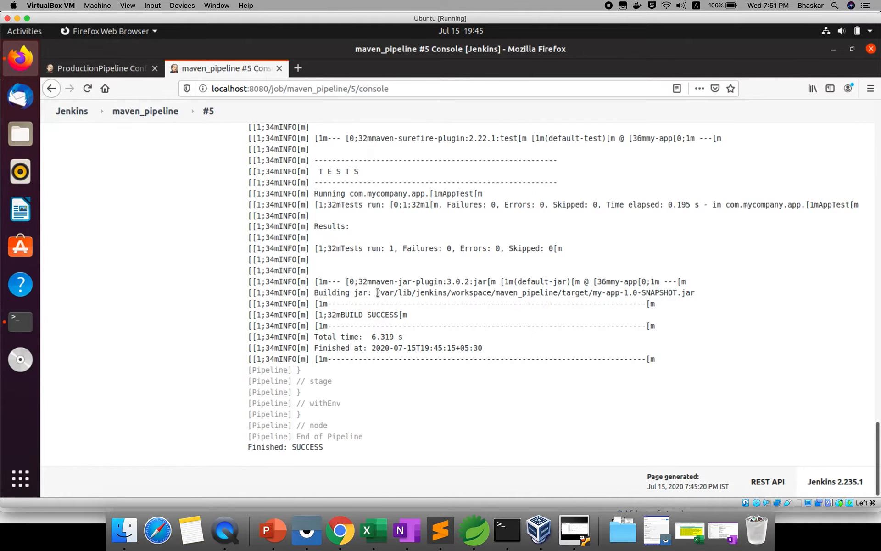
left_click_drag(377, 293, 671, 292)
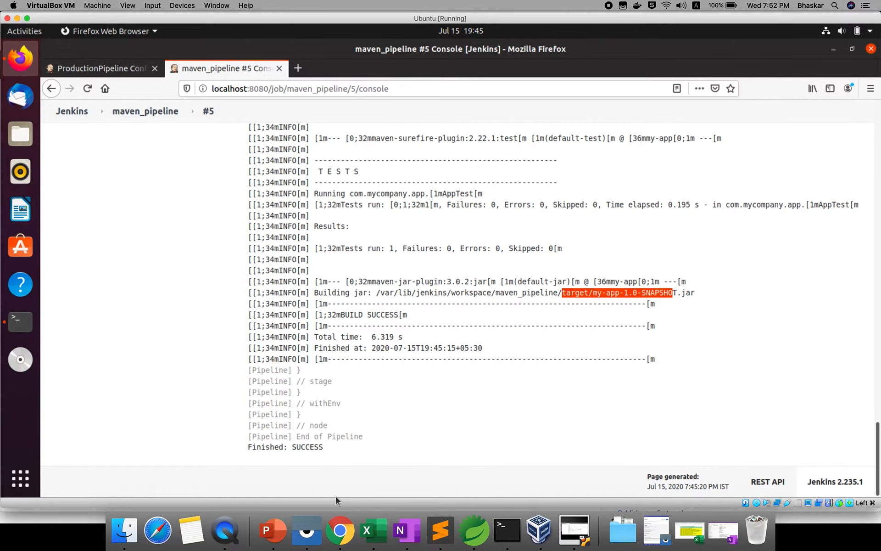
Step: Switch to Chrome and open the Jenkinsfile of the jenkins-maven repository for editing on GitHub
left_click(349, 534)
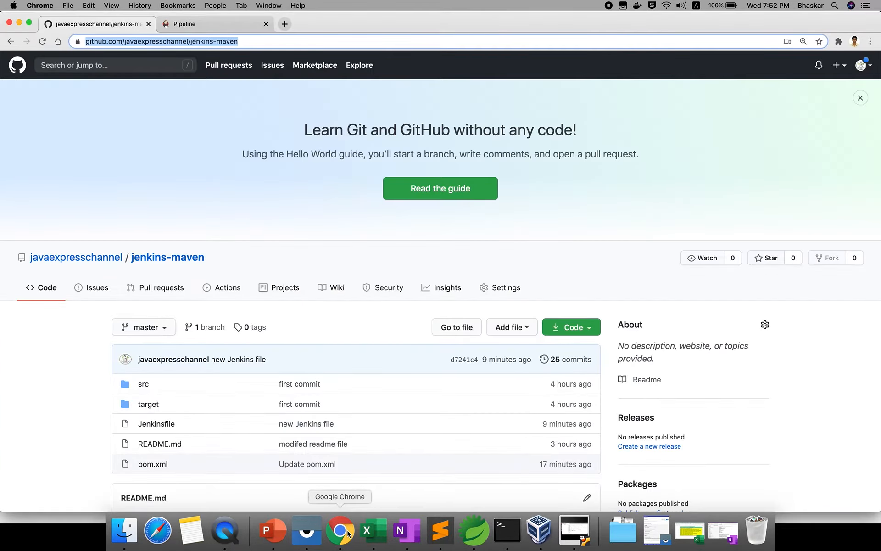
scroll(269, 402, "down", 5)
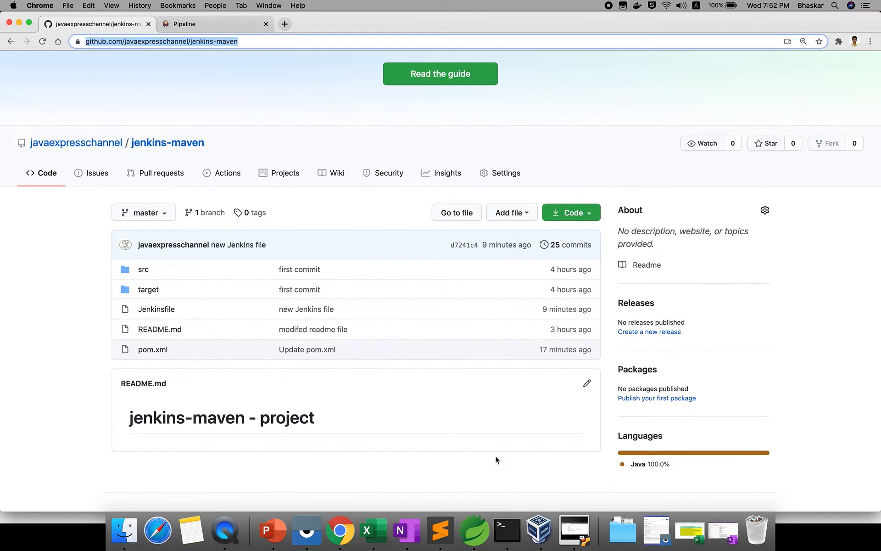
left_click(157, 312)
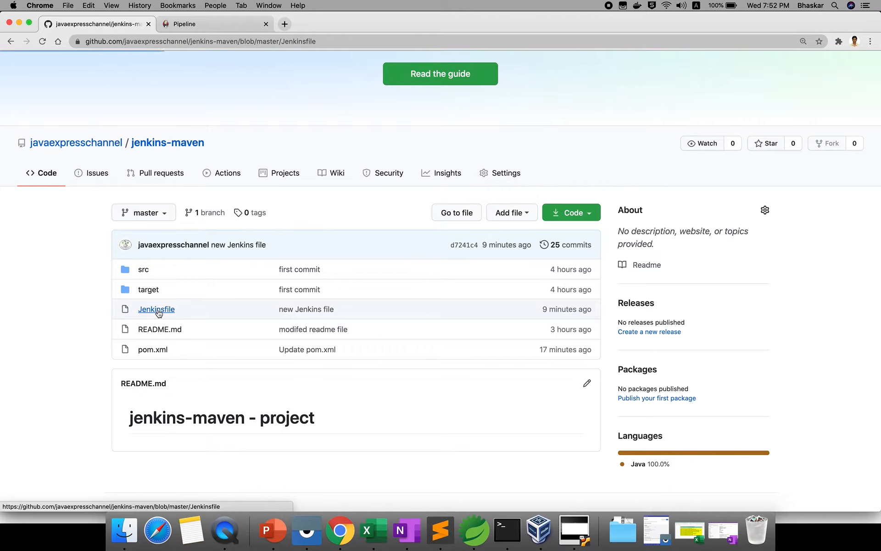
scroll(438, 325, "down", 3)
scroll(438, 326, "down", 1)
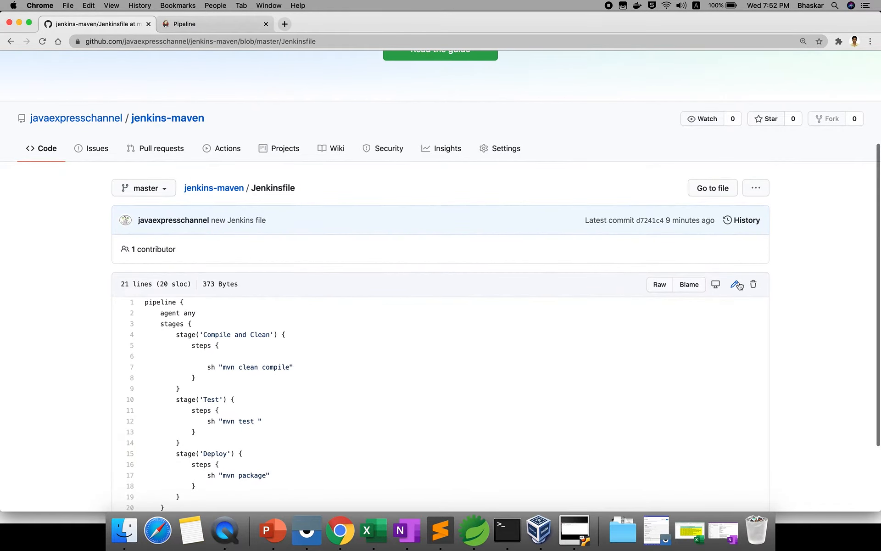
left_click(735, 285)
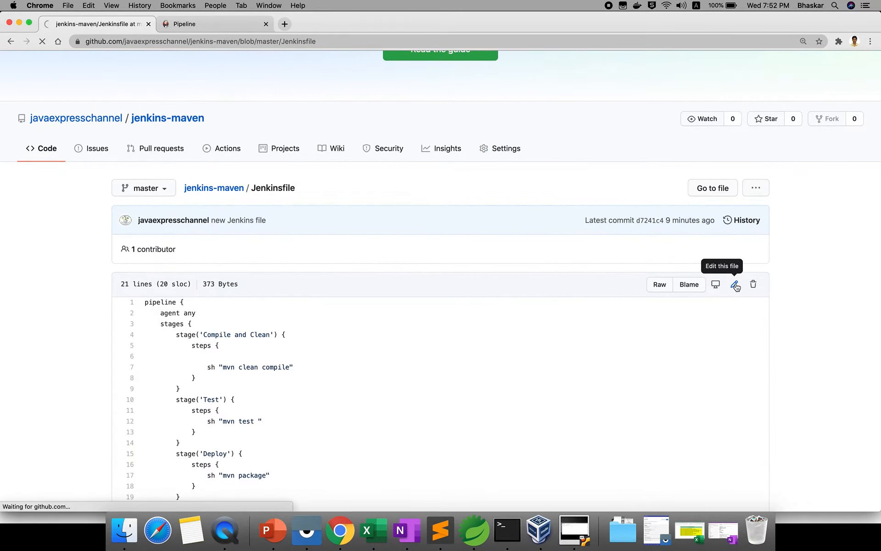
scroll(447, 365, "down", 4)
scroll(447, 367, "down", 1)
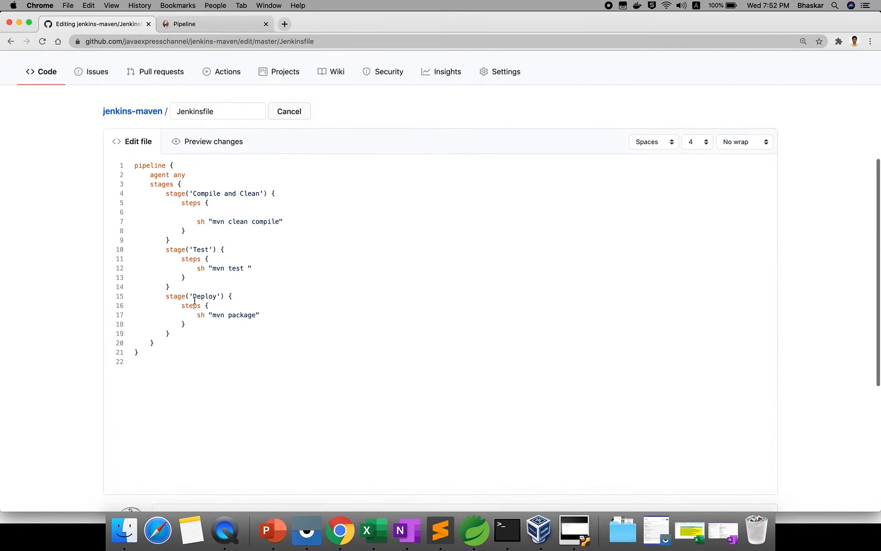
Step: Duplicate the whole Deploy stage block directly below the original in the Jenkinsfile
left_click_drag(166, 298, 175, 331)
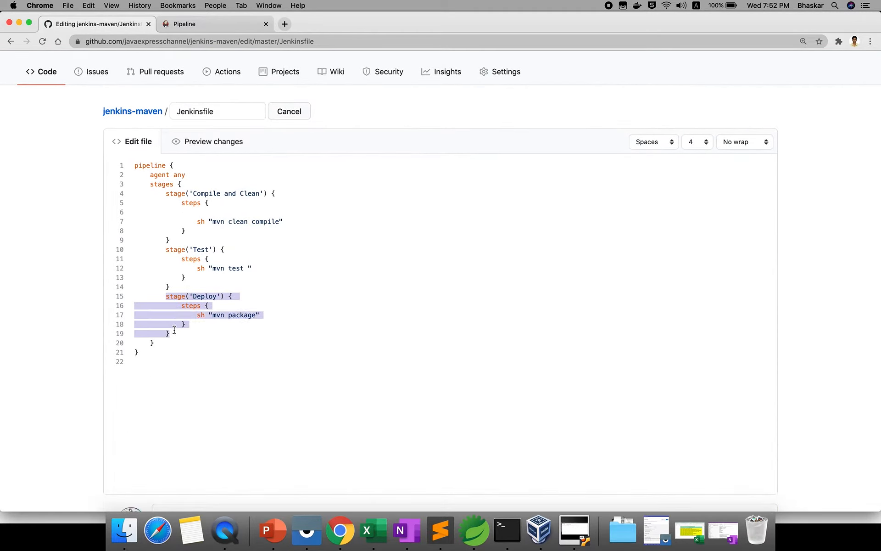
right_click(179, 317)
left_click(197, 385)
left_click(179, 333)
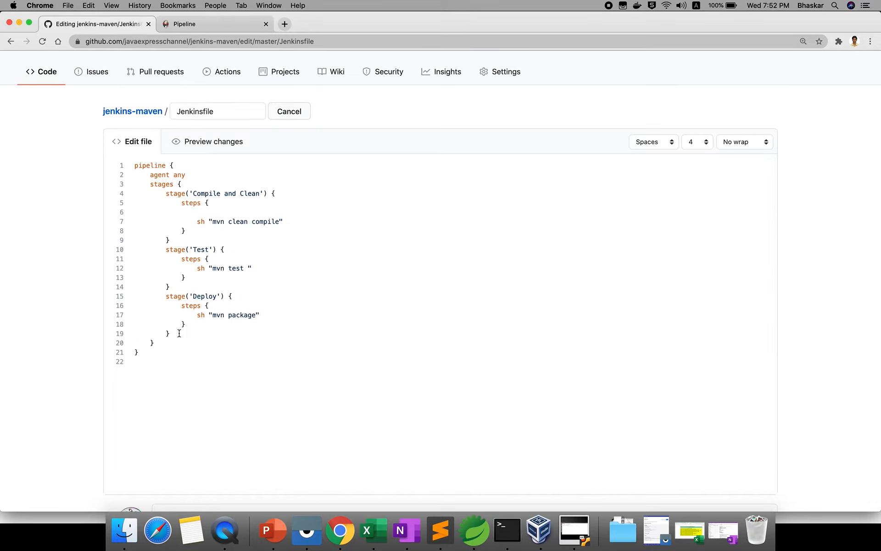
key("super+v")
Step: Rename the duplicated stage to 'Archving' and replace its sh "mvn package" command with archiveArtific
double_click(205, 342)
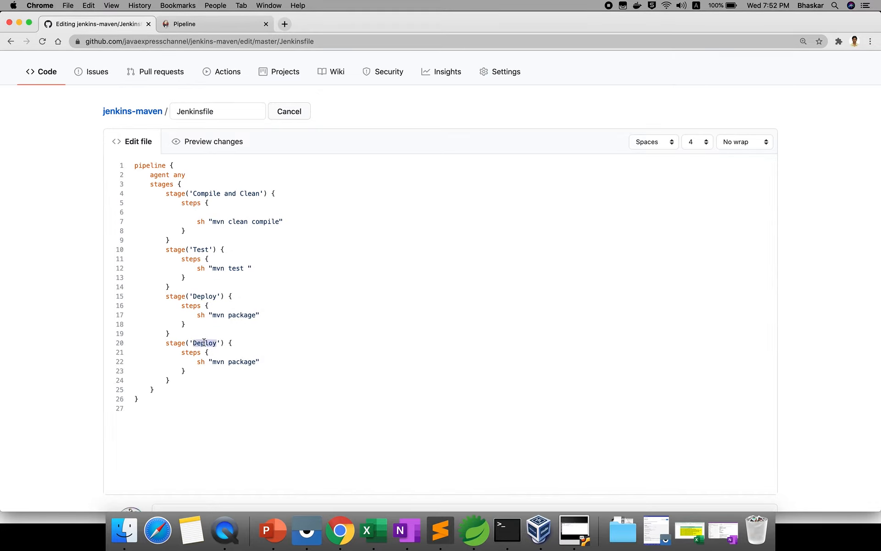
type("Ara\\")
key("BackSpace")
key("BackSpace")
type("chvn")
key("BackSpace")
type("ing")
left_click_drag(198, 361, 259, 361)
key("BackSpace")
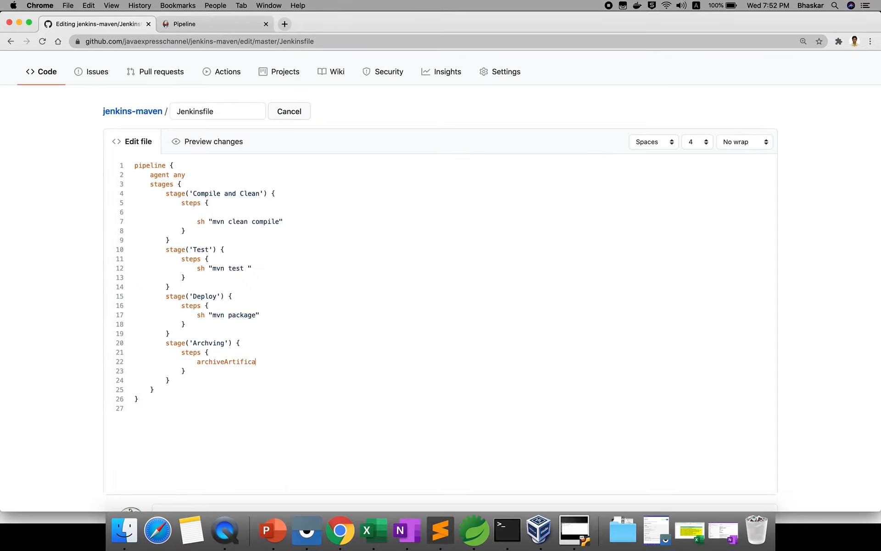
Step: Switch to Sublime Text and copy the line archiveArtifacts '**/target/*.jar' from the archving stage of its Jenkinsfile
left_click(439, 530)
left_click(116, 248)
key("ctrl+Tab")
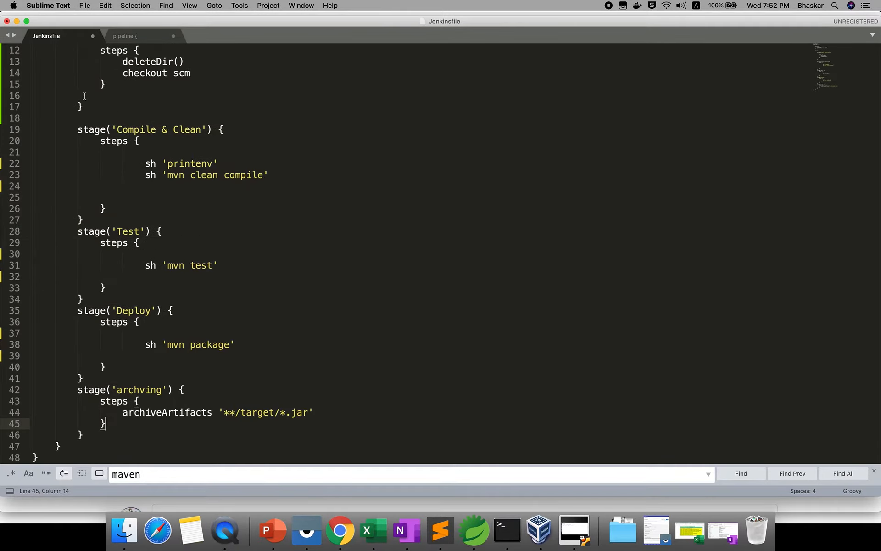
left_click_drag(118, 412, 324, 411)
key("super+c")
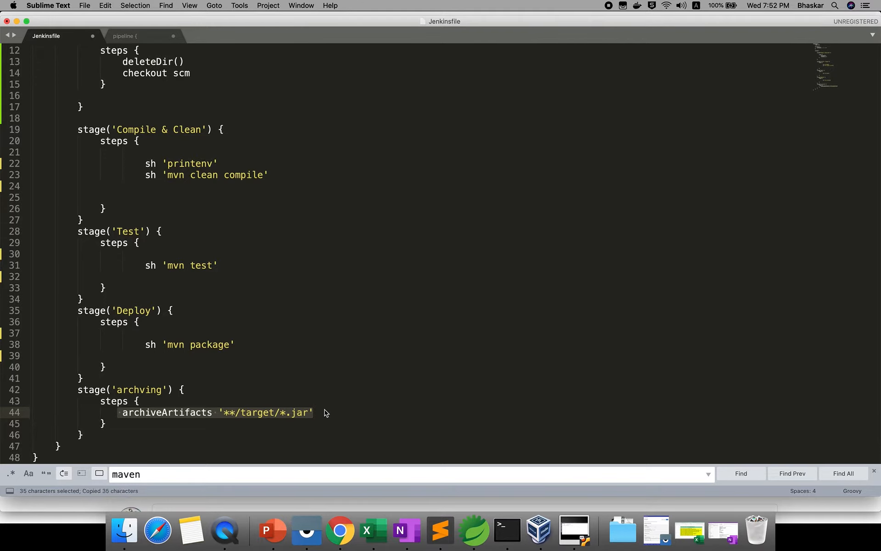
Step: Switch to Chrome and replace archiveArtific in the Archving stage with the copied line archiveArtifacts '**/target/*.jar'
left_click(340, 530)
left_click_drag(197, 362, 260, 362)
right_click(231, 360)
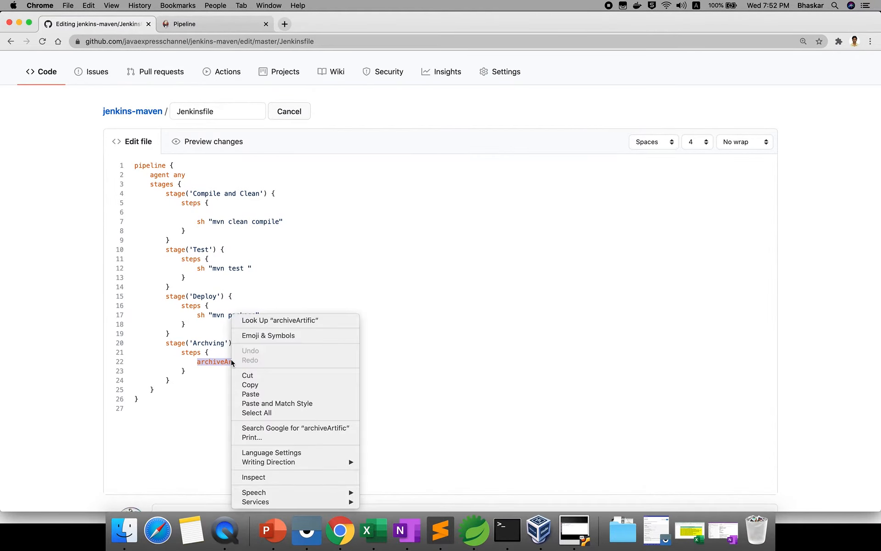
left_click(250, 393)
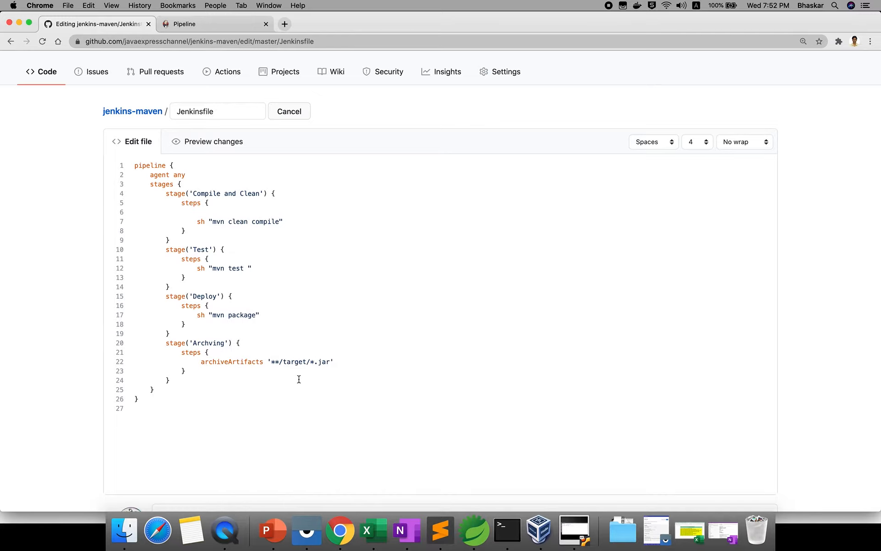
double_click(277, 361)
left_click(277, 367)
double_click(292, 363)
left_click_drag(309, 363, 326, 364)
left_click(238, 375)
Step: Commit the edited Jenkinsfile directly to the master branch with the default commit message
scroll(853, 381, "down", 5)
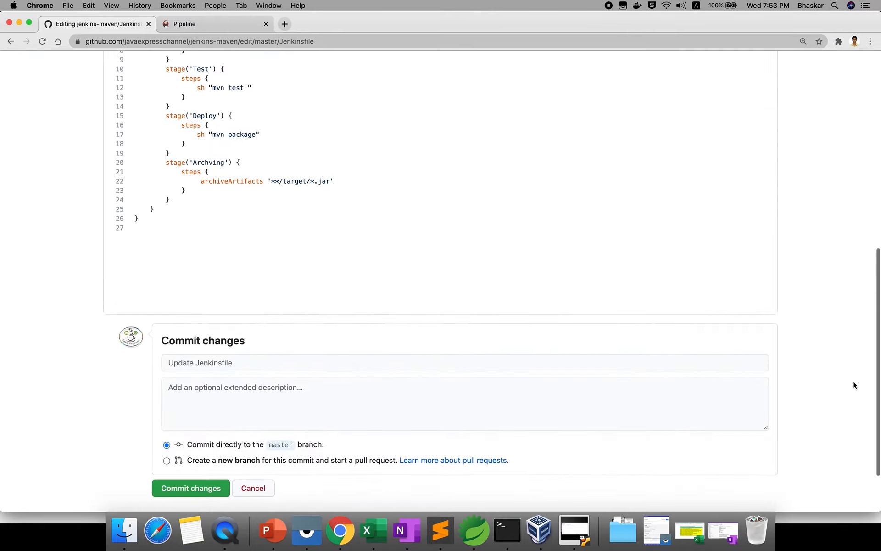
left_click(219, 422)
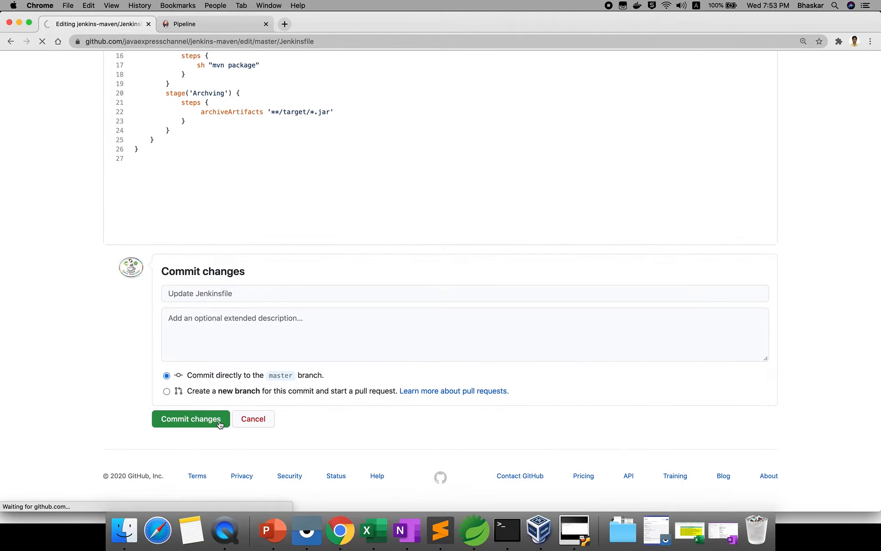
scroll(308, 406, "down", 5)
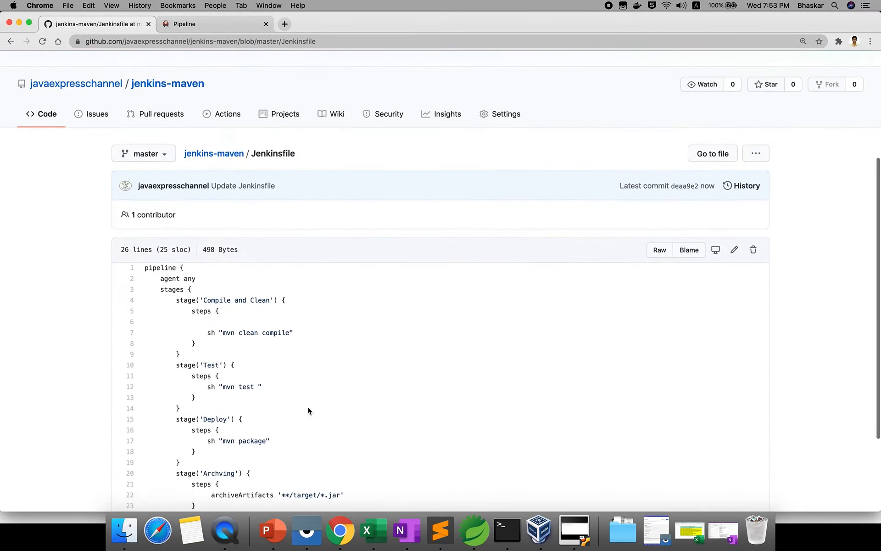
Step: Switch to Firefox in the Ubuntu virtual machine, open the maven_pipeline job page and start a new build
left_click(530, 539)
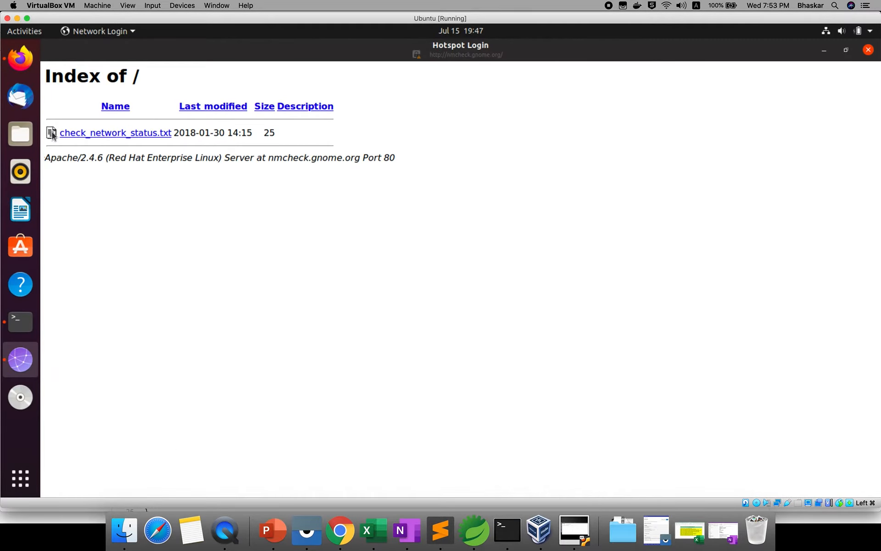
left_click(22, 59)
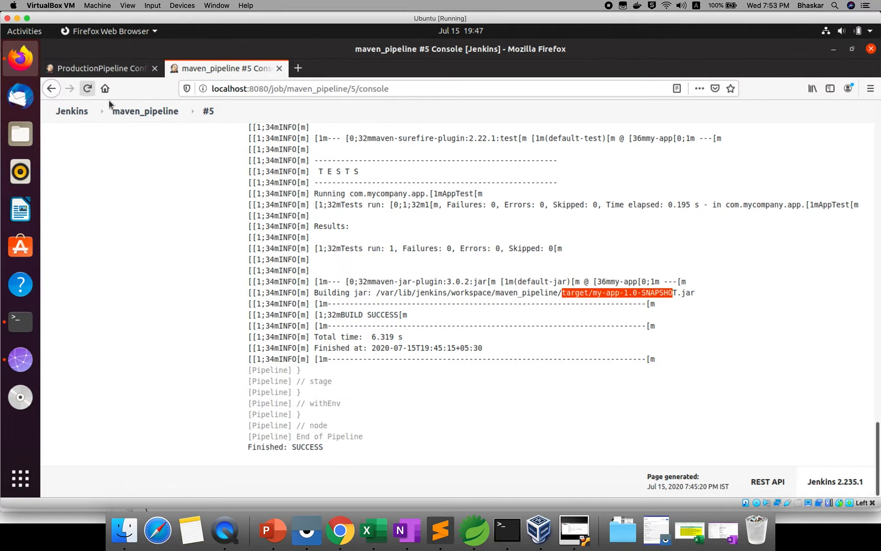
left_click(138, 112)
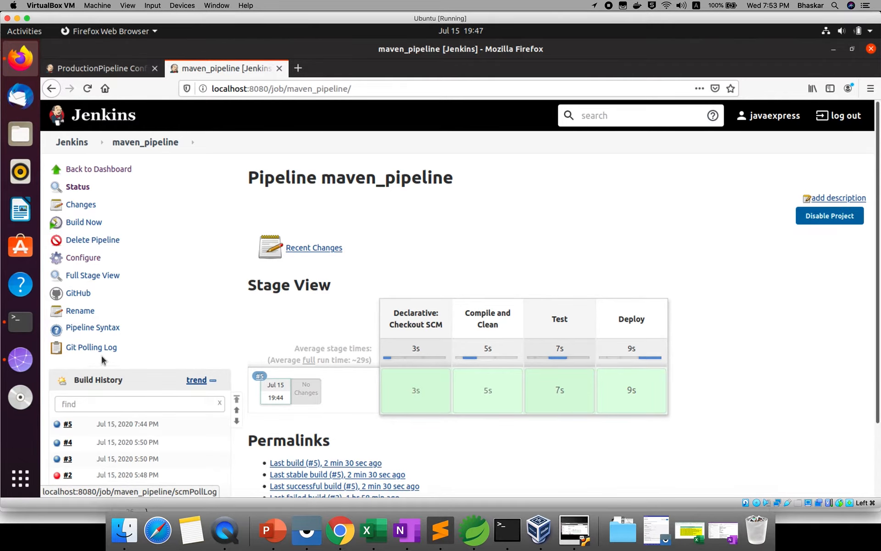
left_click(89, 224)
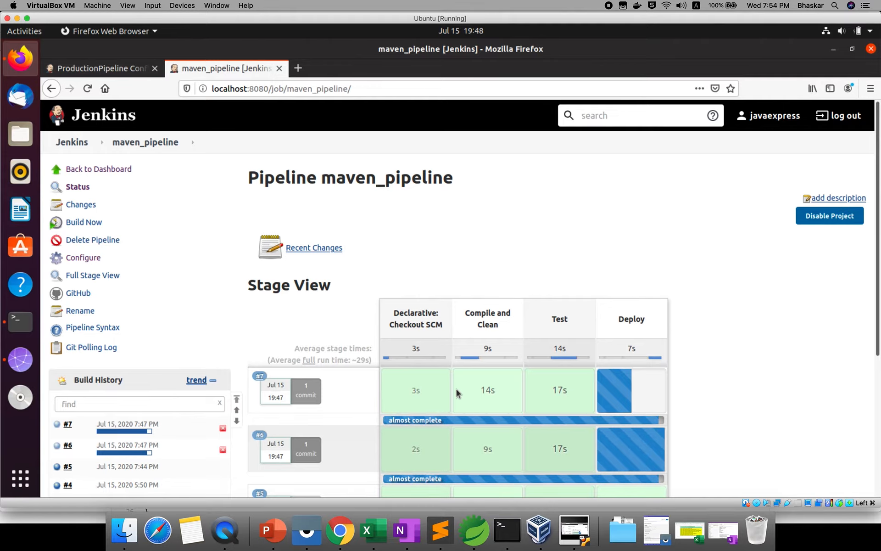
Step: Look over the stage view of maven_pipeline and try to open build #7 from its build history
left_click_drag(456, 392, 355, 389)
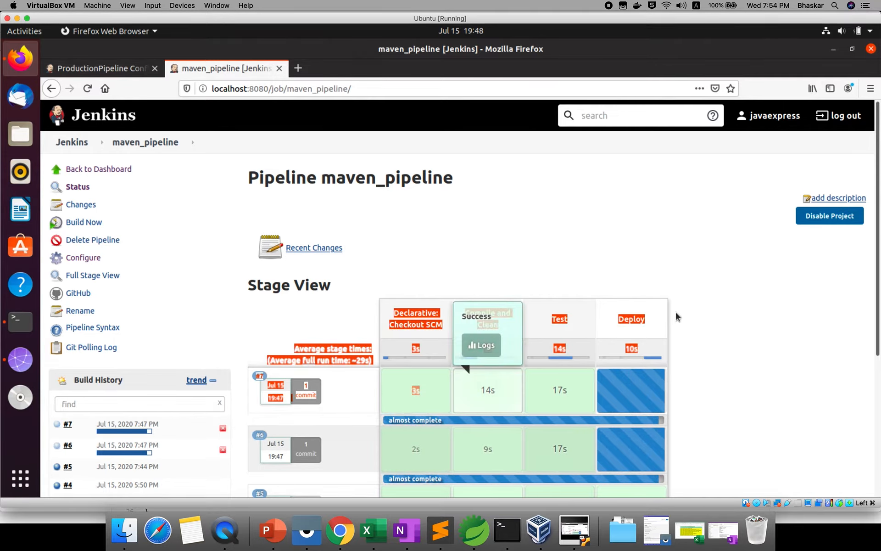
left_click(617, 320)
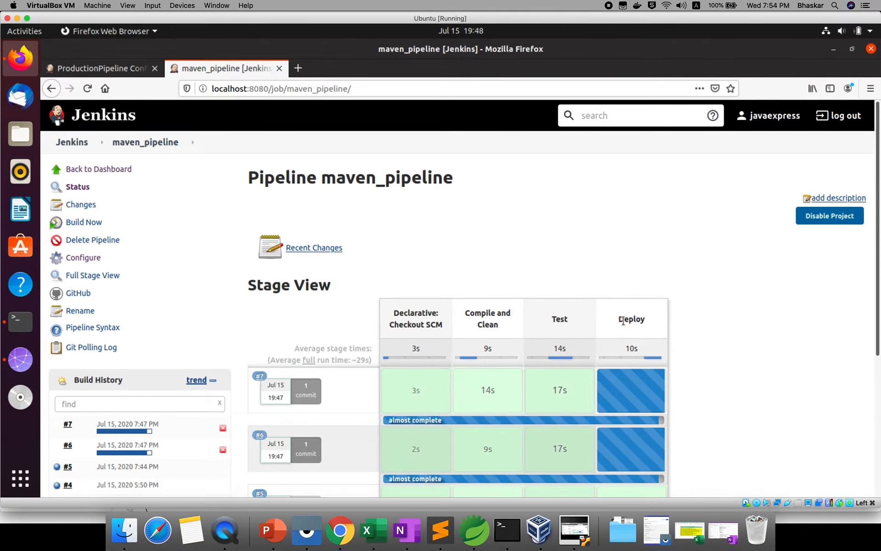
left_click_drag(648, 311, 67, 445)
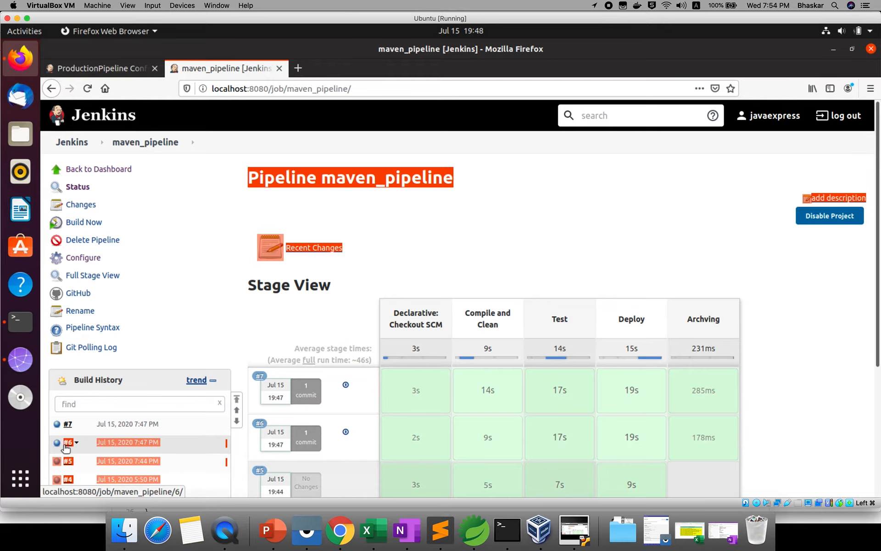
key("ctrl+a")
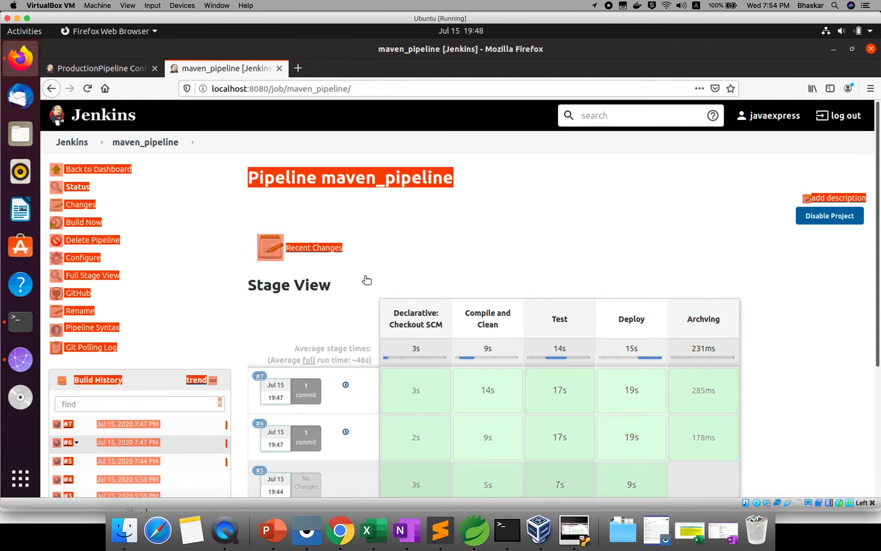
left_click_drag(378, 256, 69, 427)
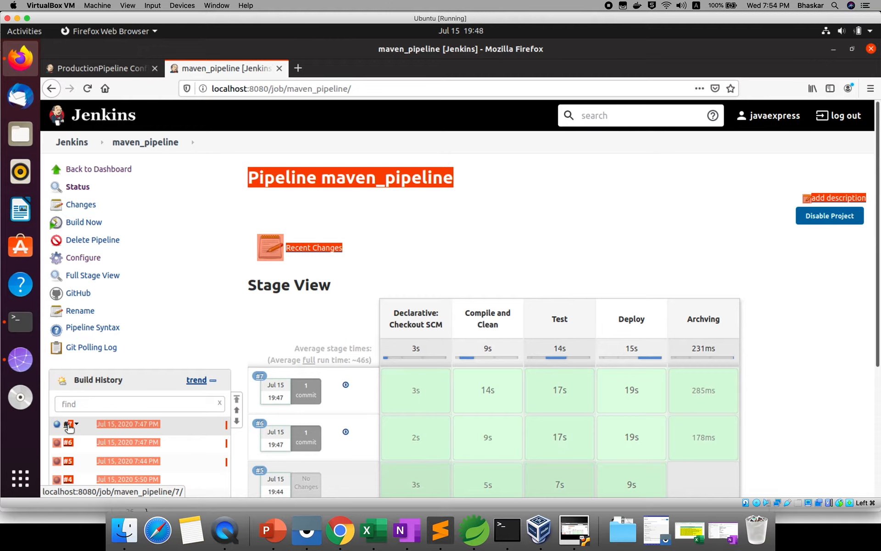
left_click(364, 274)
left_click_drag(139, 375, 284, 373)
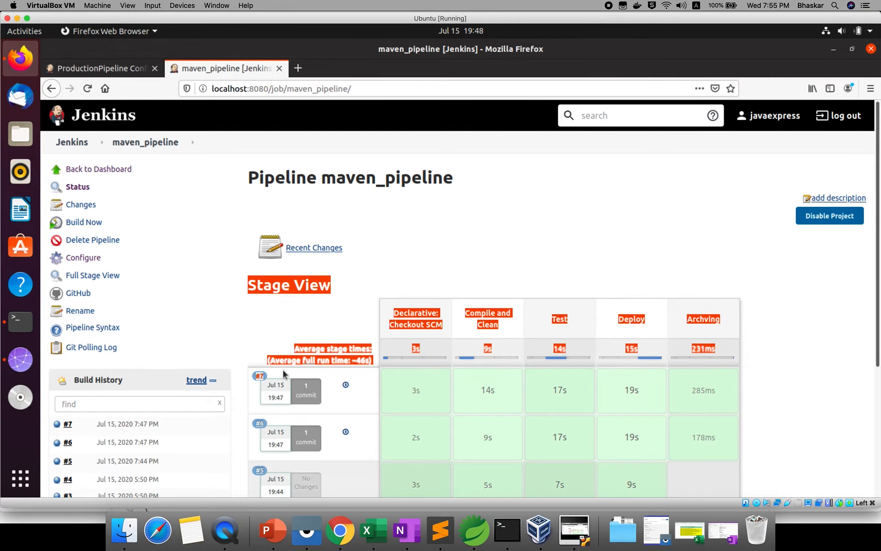
left_click_drag(283, 369, 64, 428)
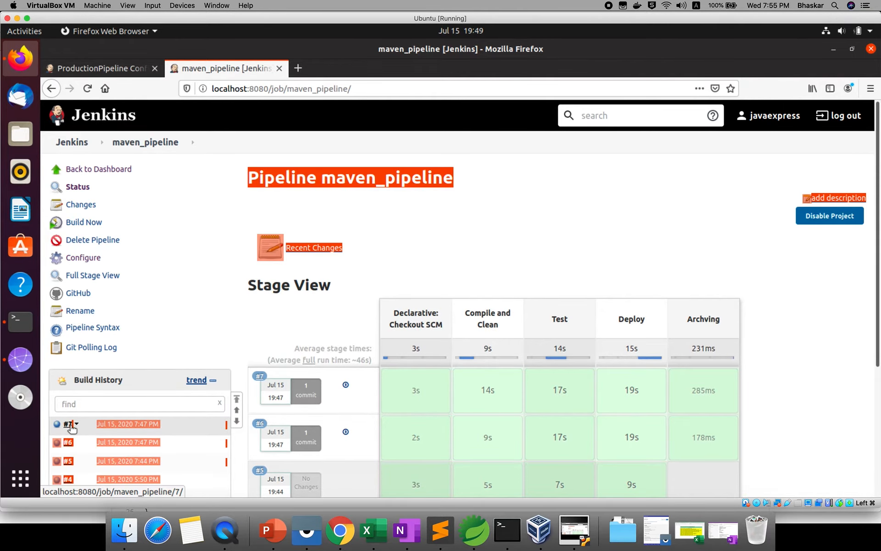
left_click_drag(71, 425, 131, 70)
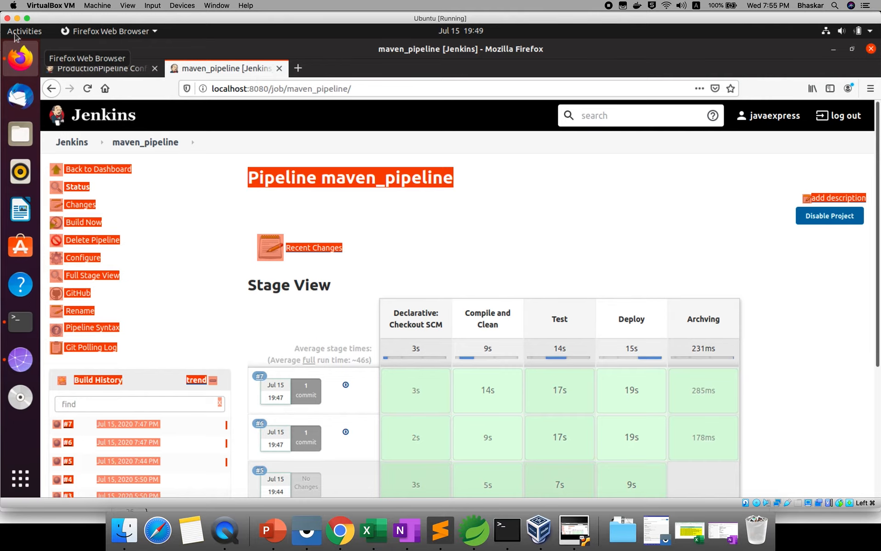
Step: Power off the Ubuntu virtual machine and start it again from the VirtualBox Manager
left_click_drag(878, 119, 8, 20)
left_click(8, 19)
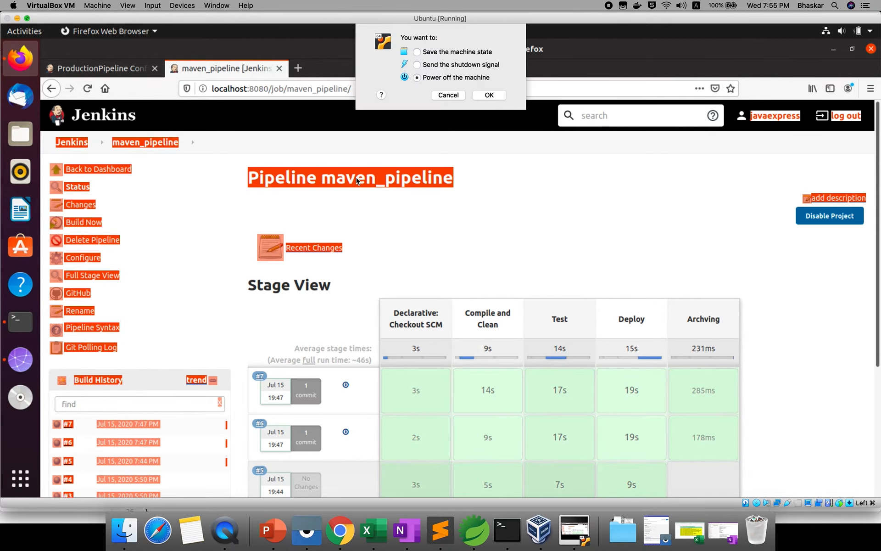
left_click(489, 95)
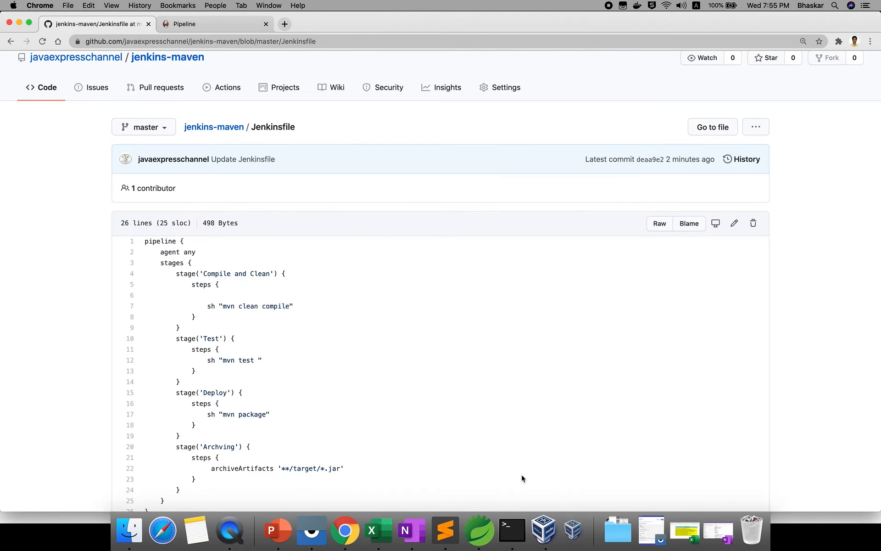
left_click(554, 539)
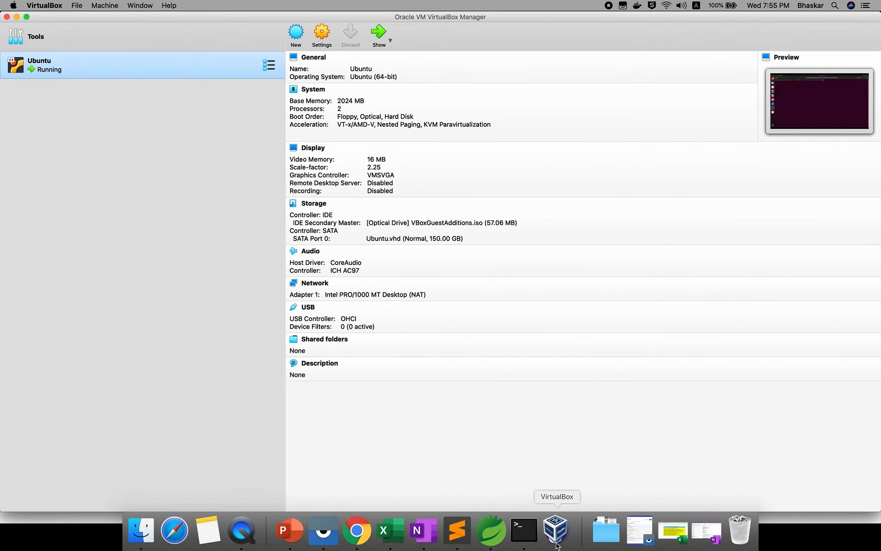
left_click(379, 35)
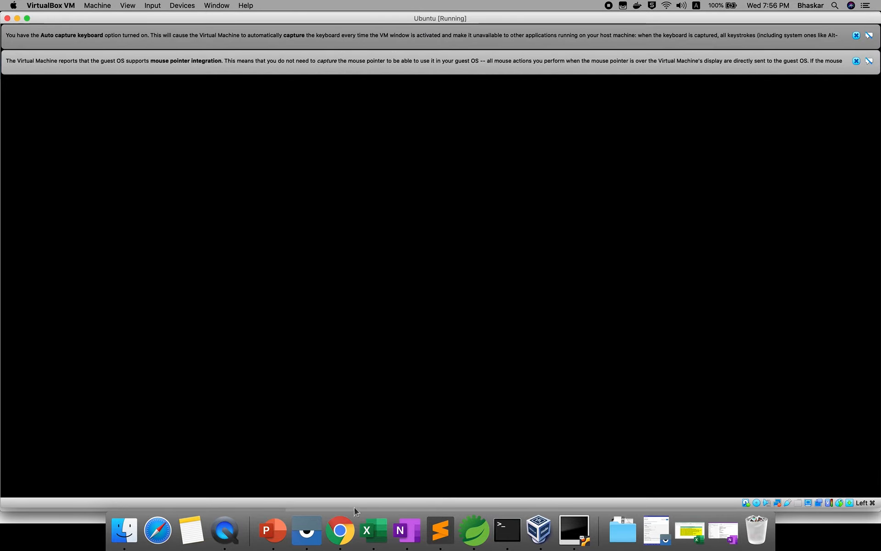
Step: Switch to Chrome, open 'jenkins installation in Ubuntu' in the softwares_installation repository and highlight the sudo systemctl enable jenkins line
left_click(339, 530)
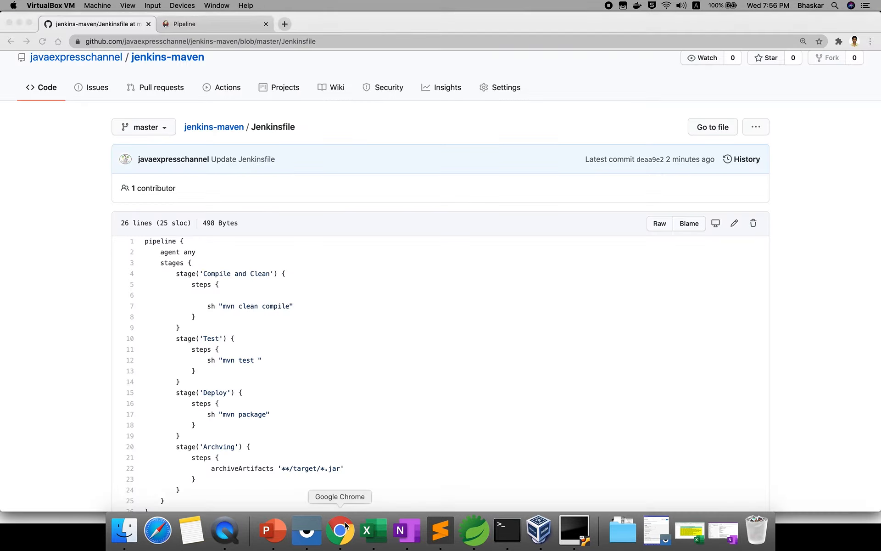
left_click(222, 130)
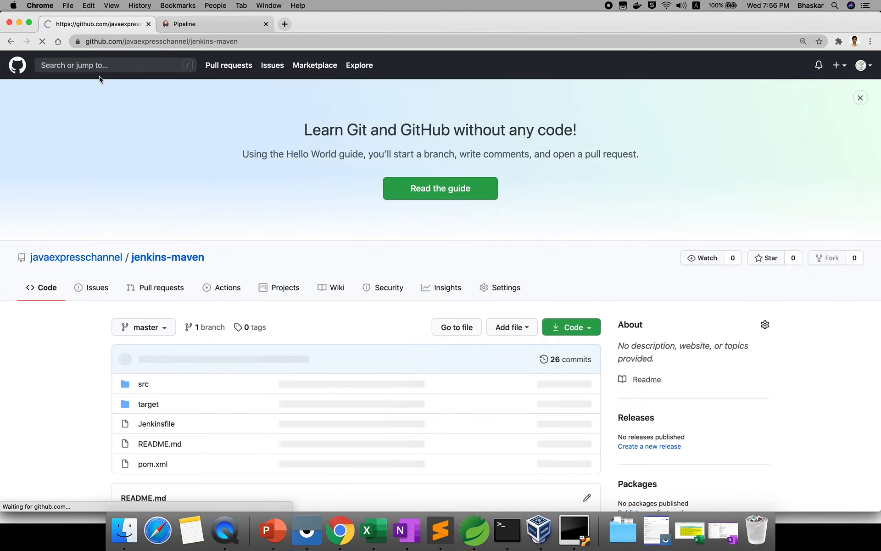
mouse_move(106, 254)
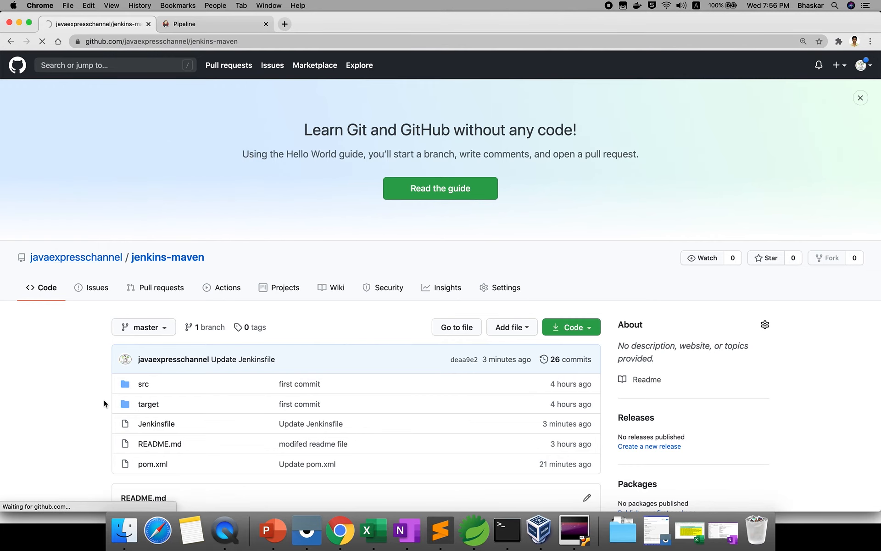
scroll(104, 400, "down", 2)
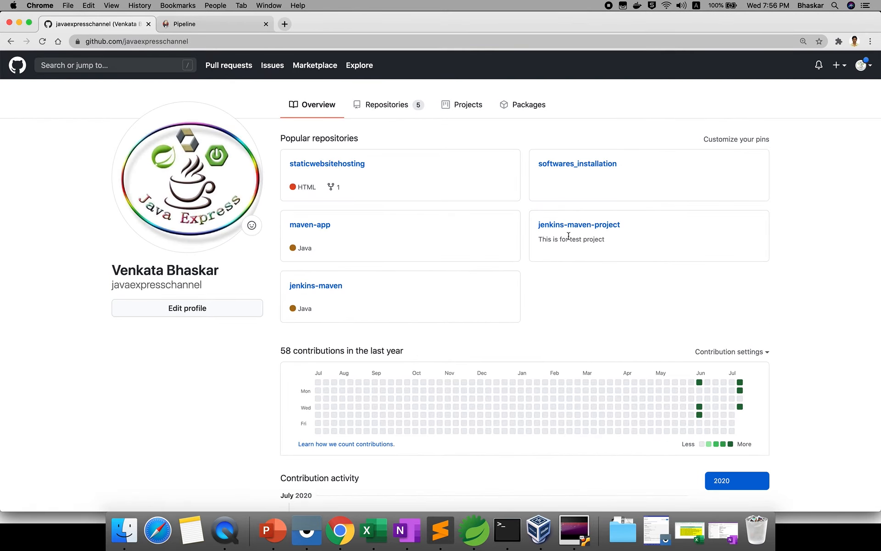
left_click(573, 165)
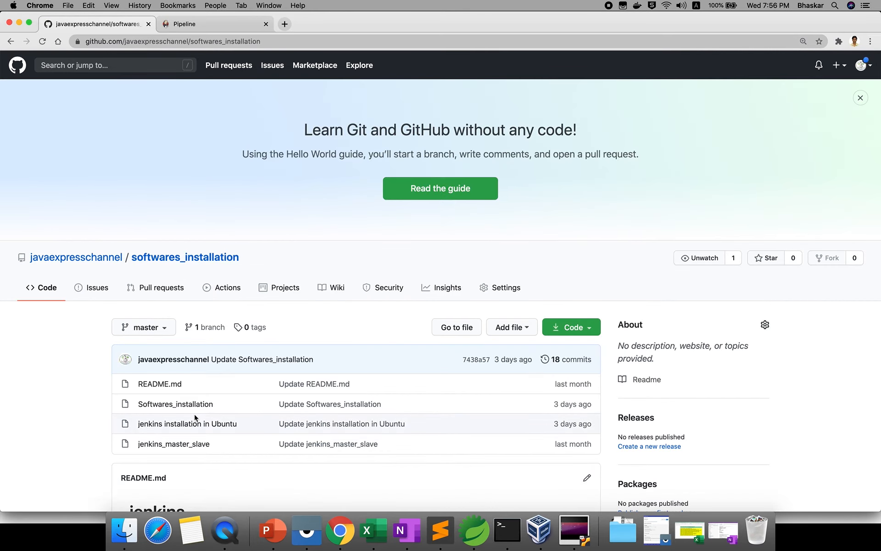
left_click(174, 426)
scroll(62, 424, "down", 10)
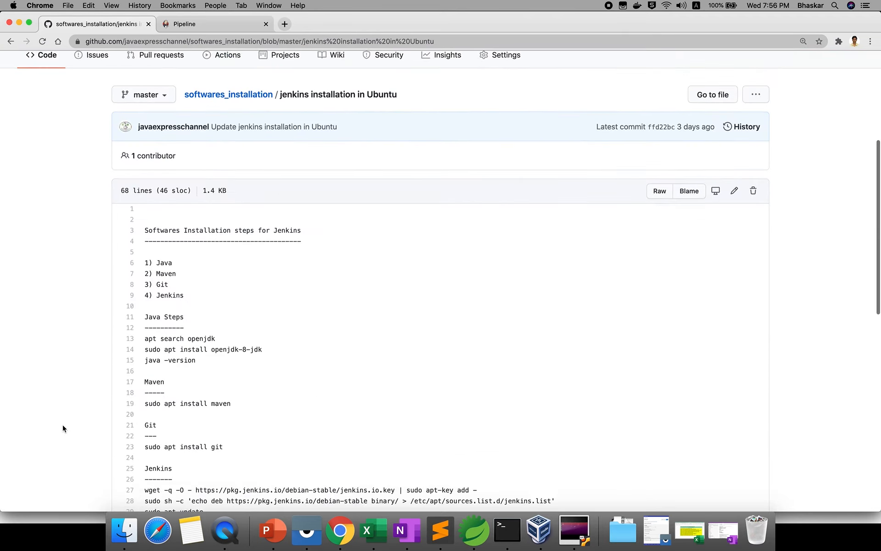
scroll(63, 424, "down", 5)
triple_click(219, 346)
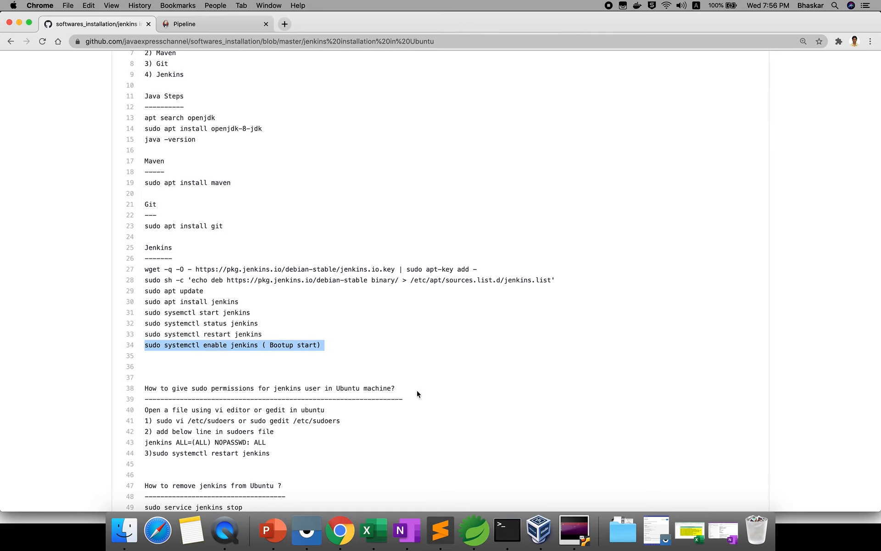
Step: Switch back to the Ubuntu virtual machine and dismiss the mouse pointer integration and auto capture keyboard notices
left_click(574, 529)
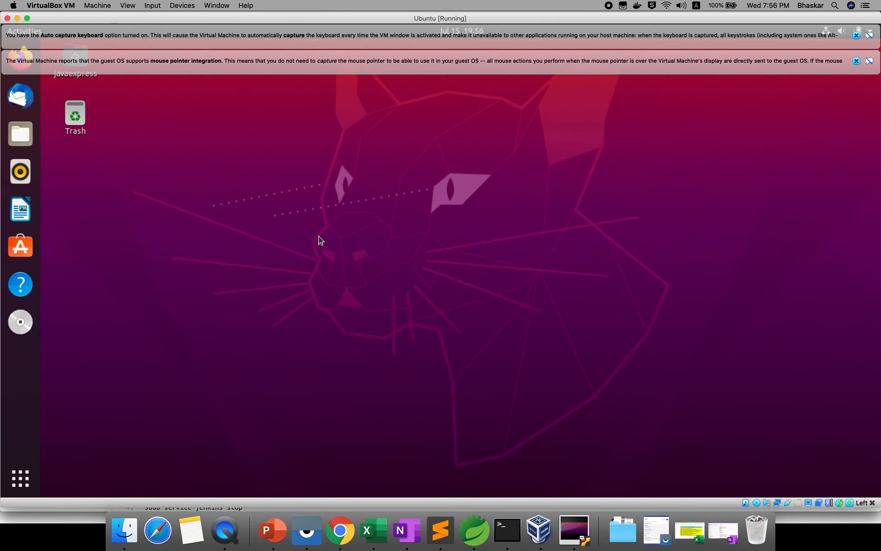
left_click(22, 71)
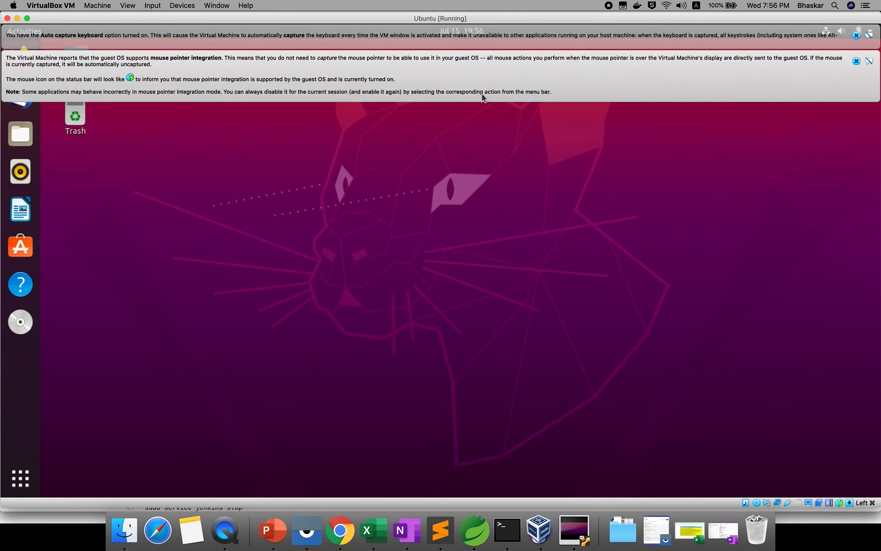
left_click(857, 61)
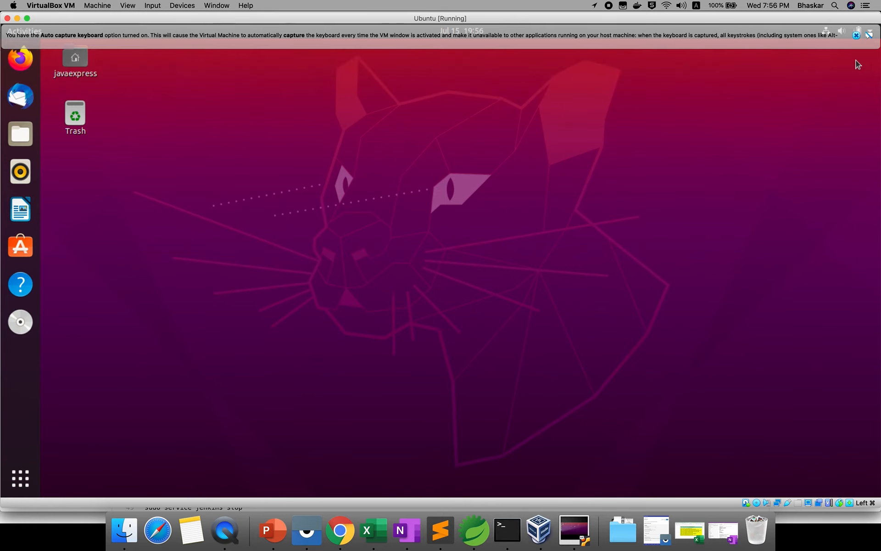
left_click(856, 35)
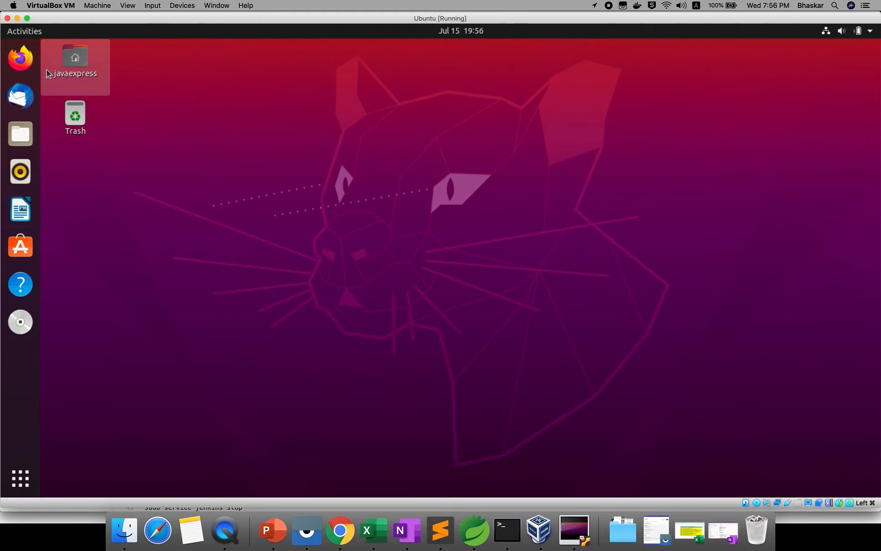
Step: Launch Firefox in Ubuntu, open Jenkins at localhost:8080 and sign in
left_click(23, 60)
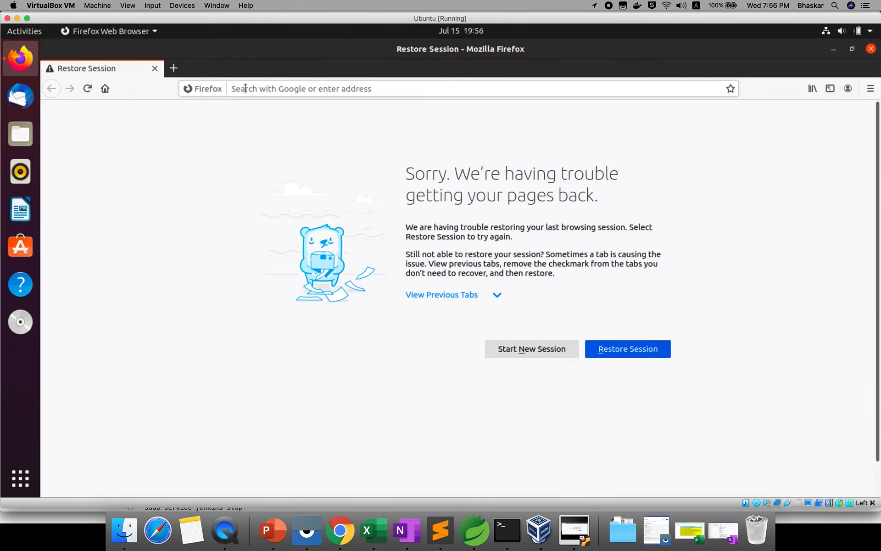
left_click(245, 88)
left_click(245, 112)
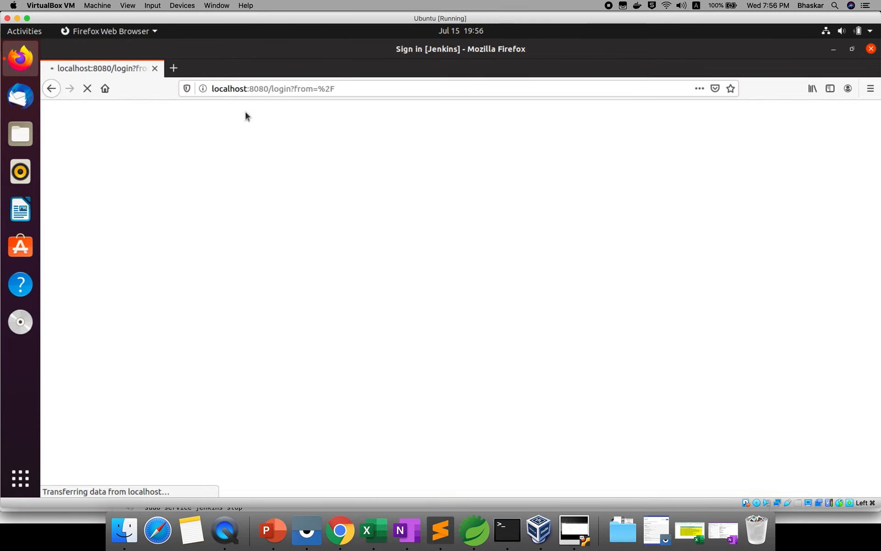
left_click(439, 362)
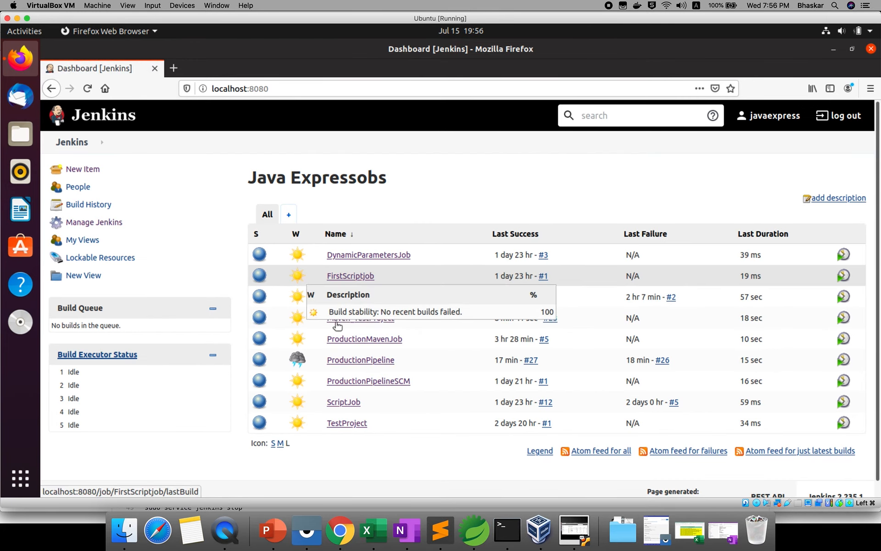
Step: Open the maven_pipeline job, review its recent changes with the build #7 commit highlighted, and return to the Jenkins dashboard
left_click(352, 299)
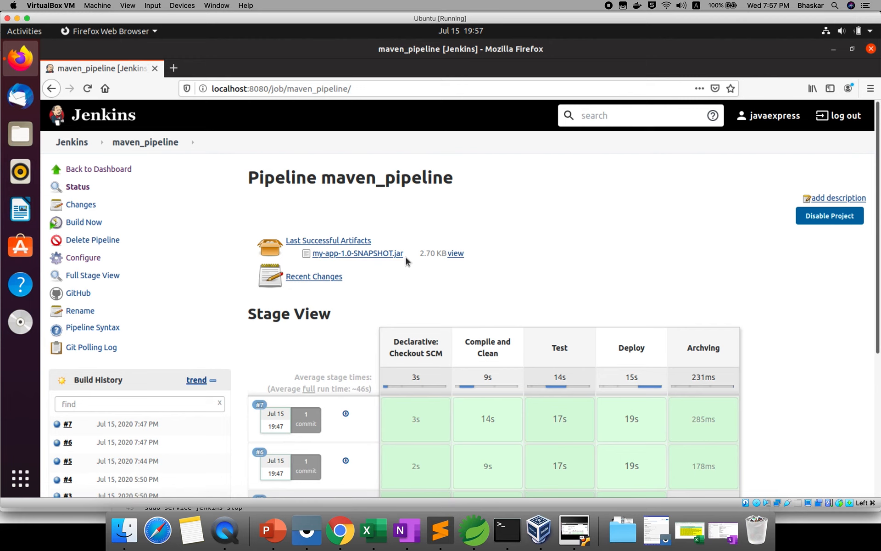
left_click(306, 275)
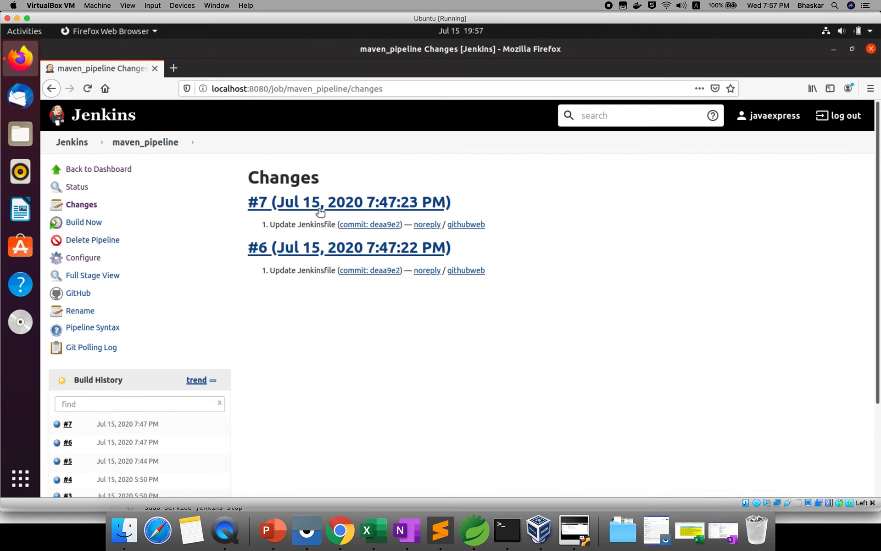
triple_click(292, 224)
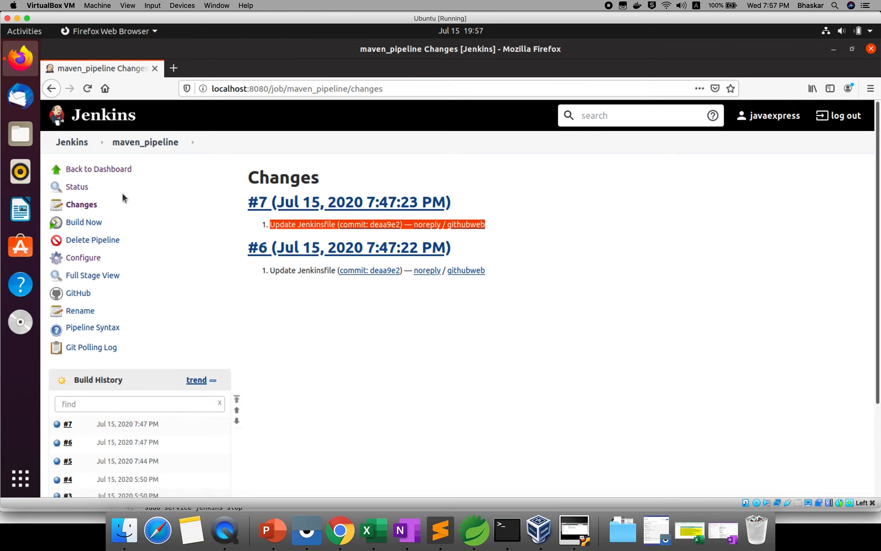
left_click(78, 147)
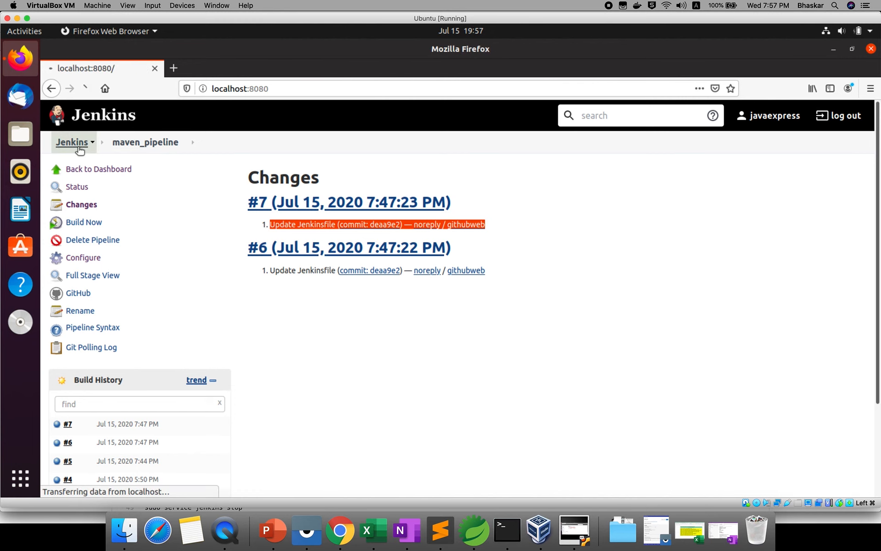